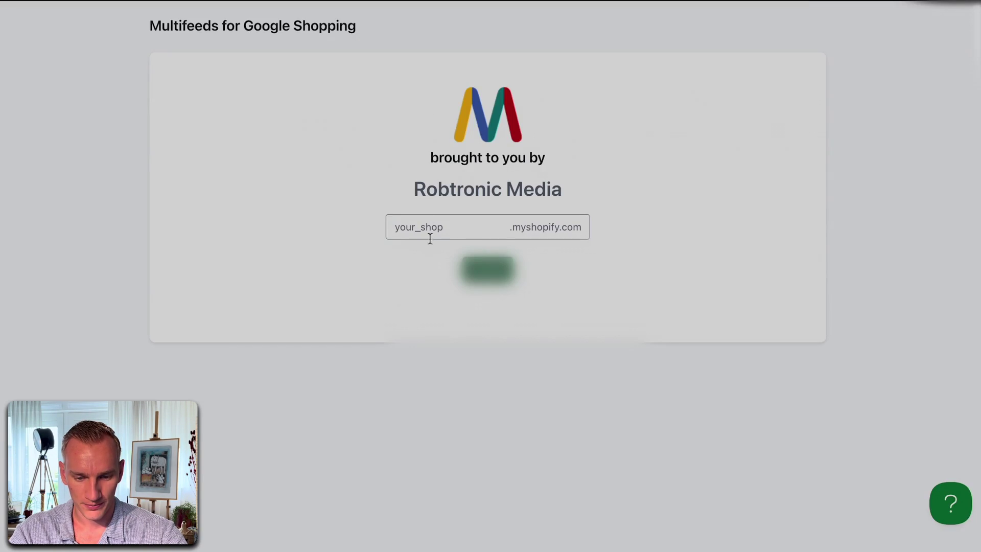
# Install the Multifeeds app for the shop's myshopify.com domain and continue without a Google account
pyautogui.click(430, 233)
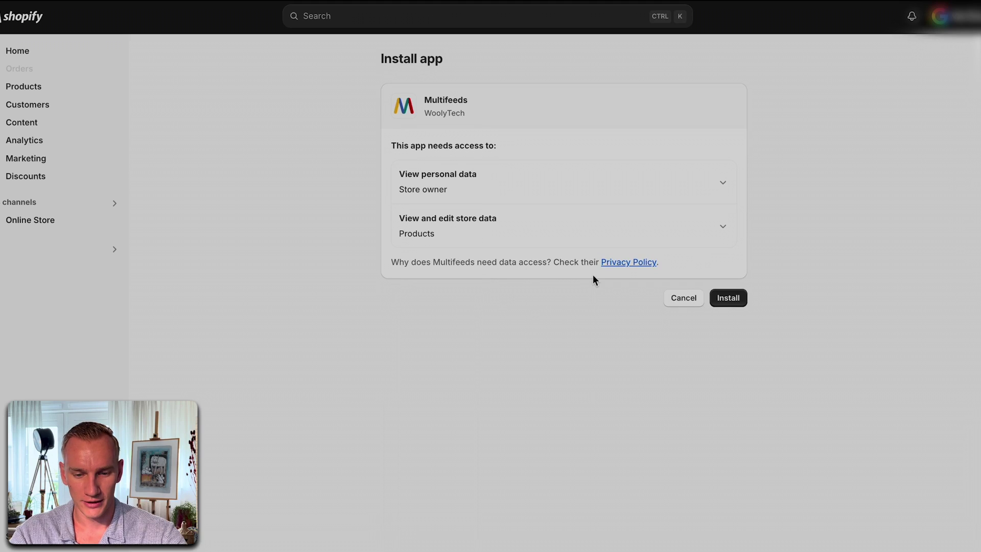
pyautogui.click(735, 302)
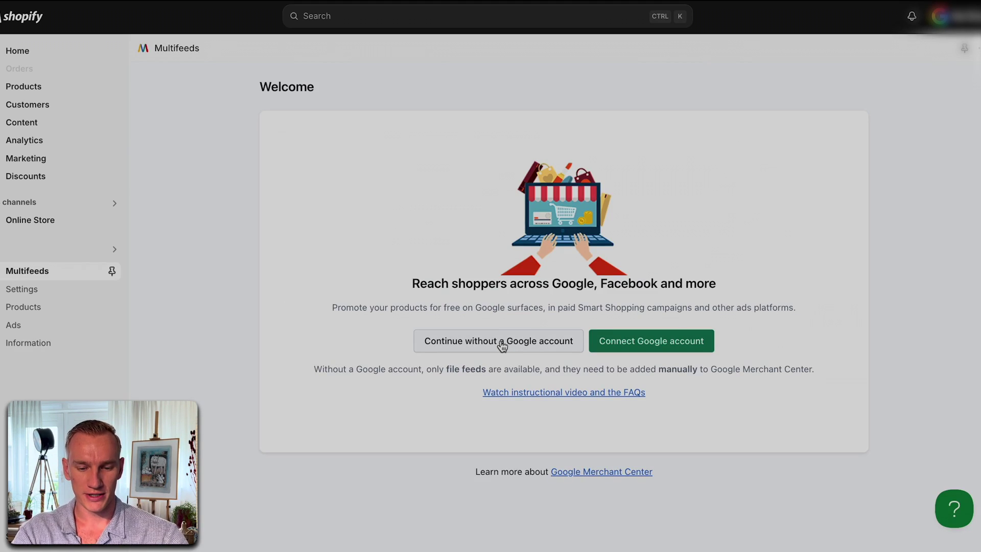
pyautogui.click(498, 348)
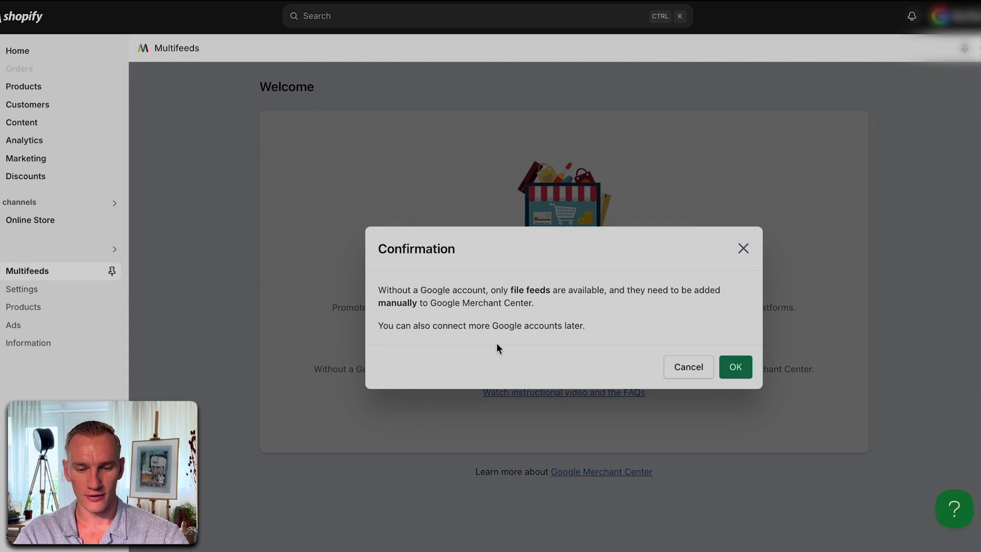
pyautogui.click(731, 370)
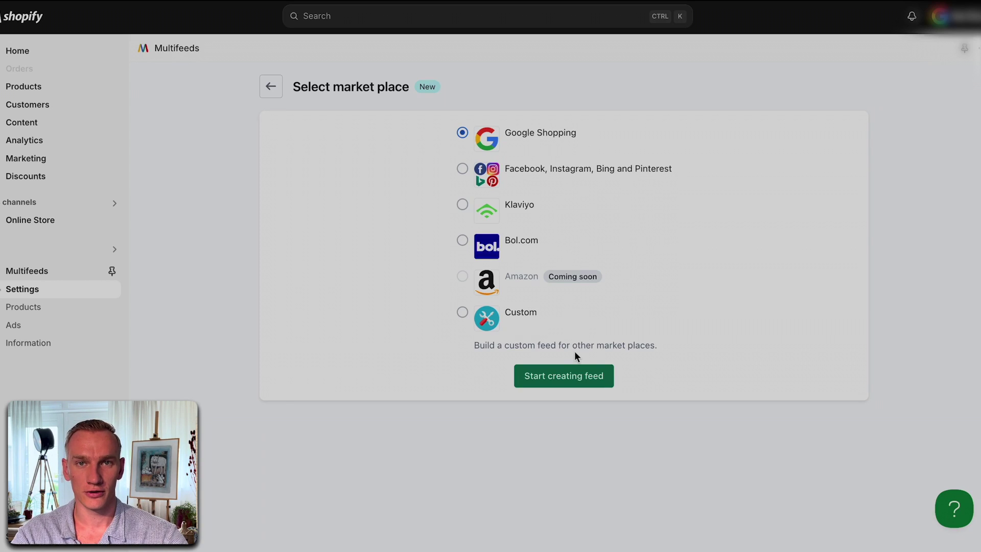
# Start a primary Google Shopping feed and save its metadata with XML file as the feed format and no Merchant account
pyautogui.click(586, 379)
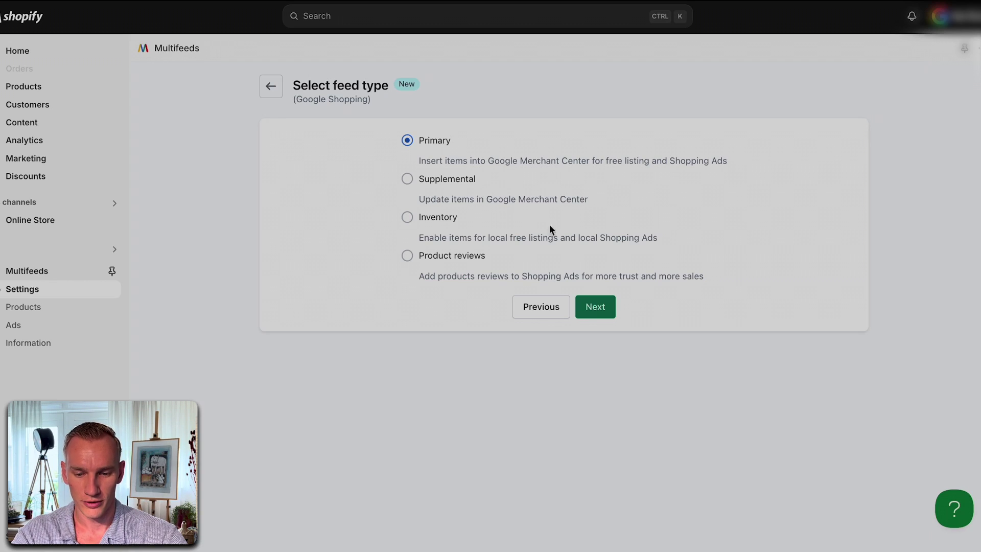
pyautogui.click(595, 307)
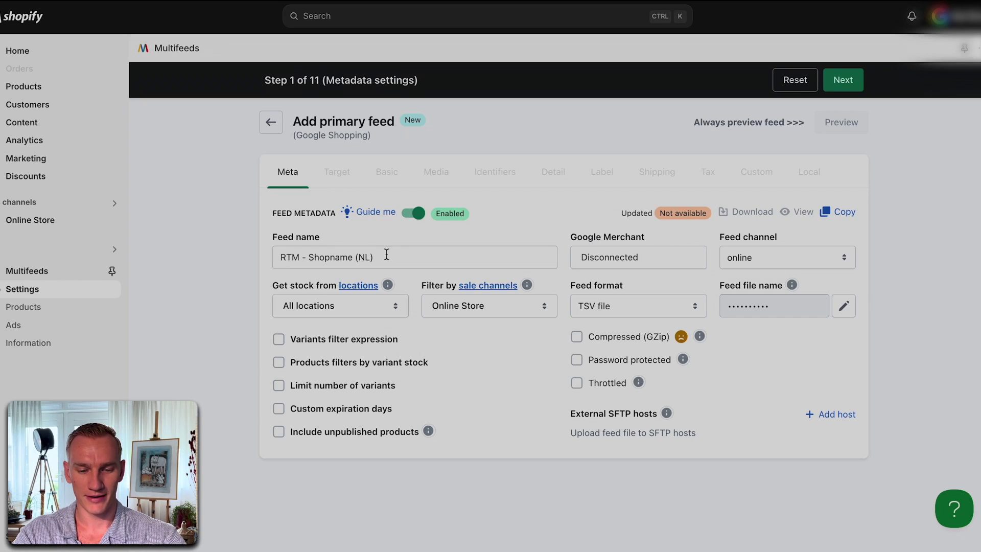
pyautogui.click(629, 305)
pyautogui.click(624, 321)
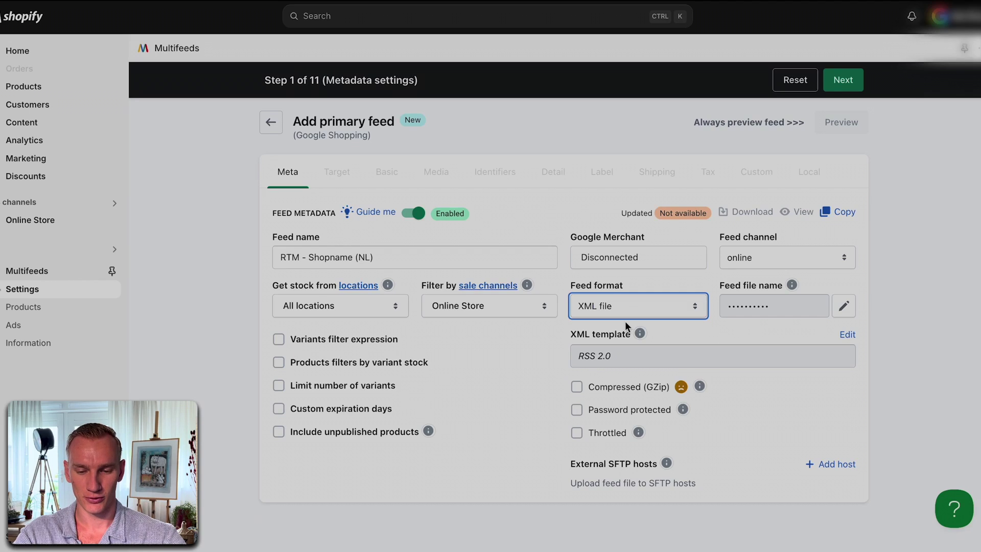
pyautogui.click(844, 80)
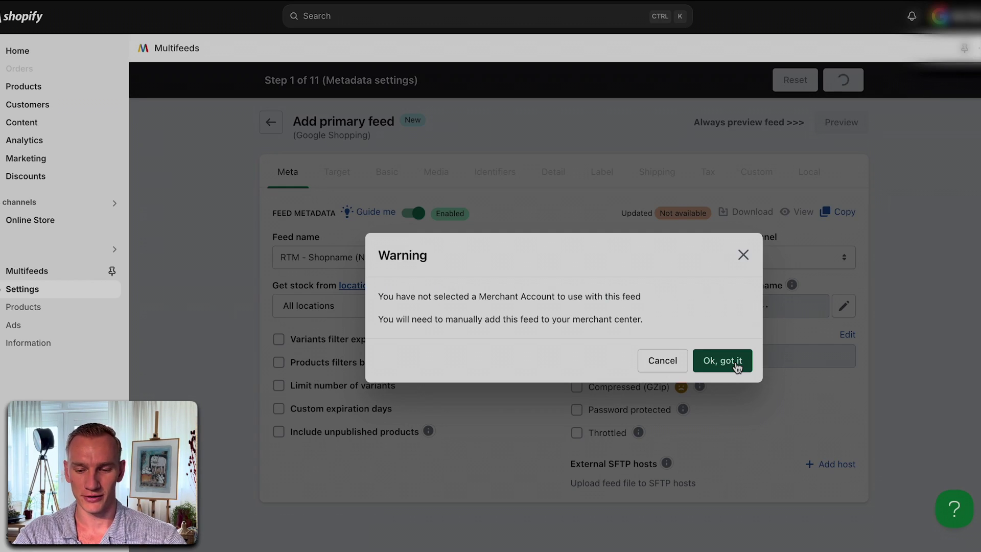
pyautogui.click(736, 364)
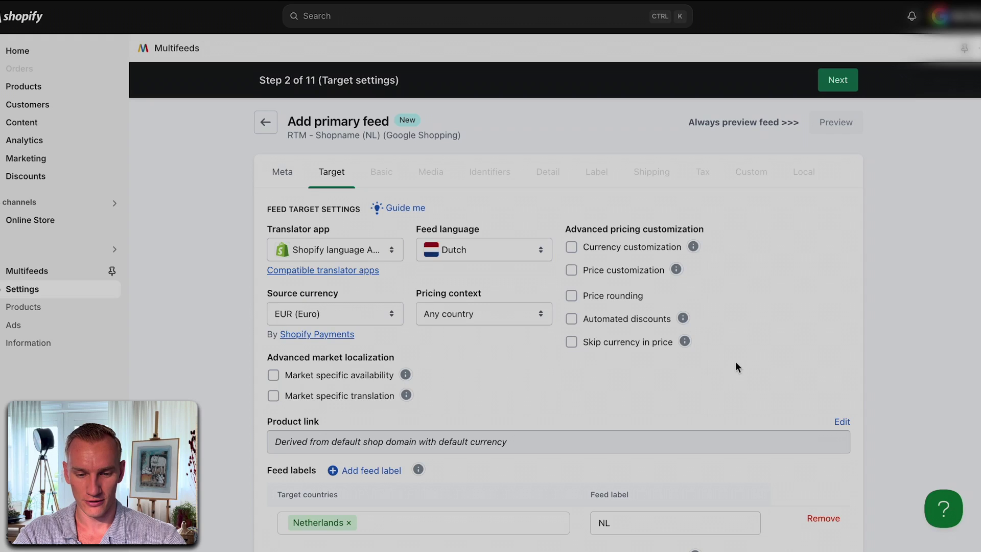
# Select Dutch as the feed language and EUR (Euro) as the source currency in the target settings
pyautogui.scroll(-1, 595, 374)
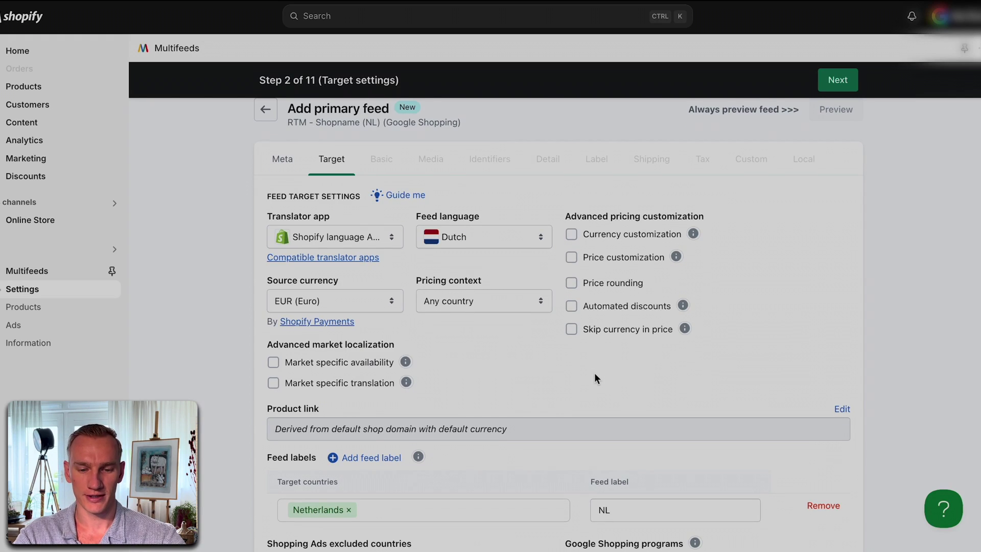
pyautogui.click(507, 230)
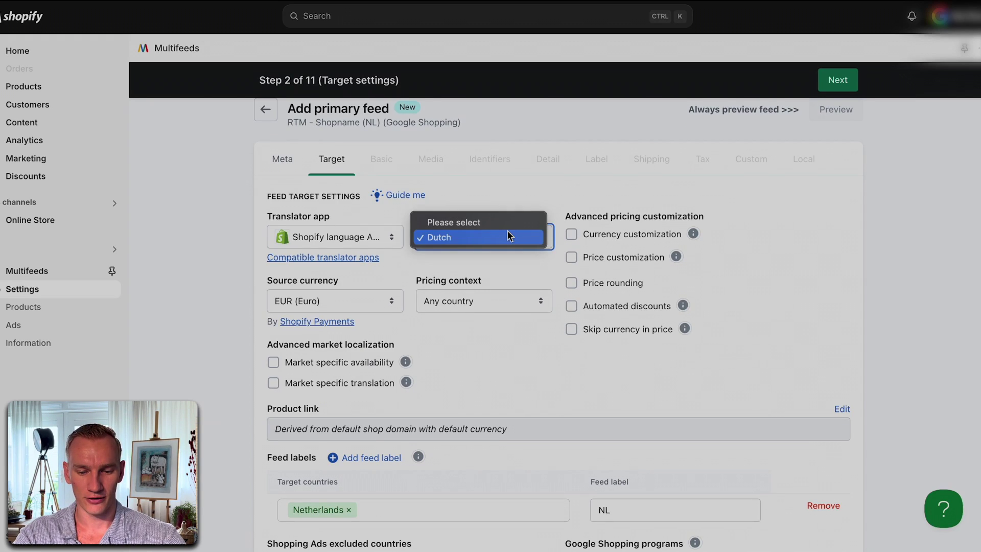
pyautogui.click(502, 263)
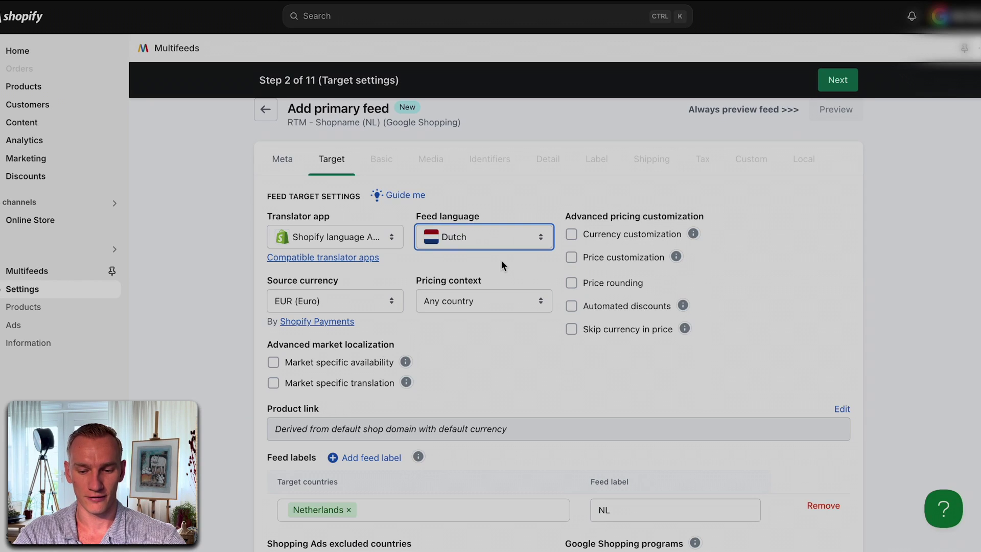
pyautogui.scroll(-1, 501, 265)
pyautogui.click(394, 272)
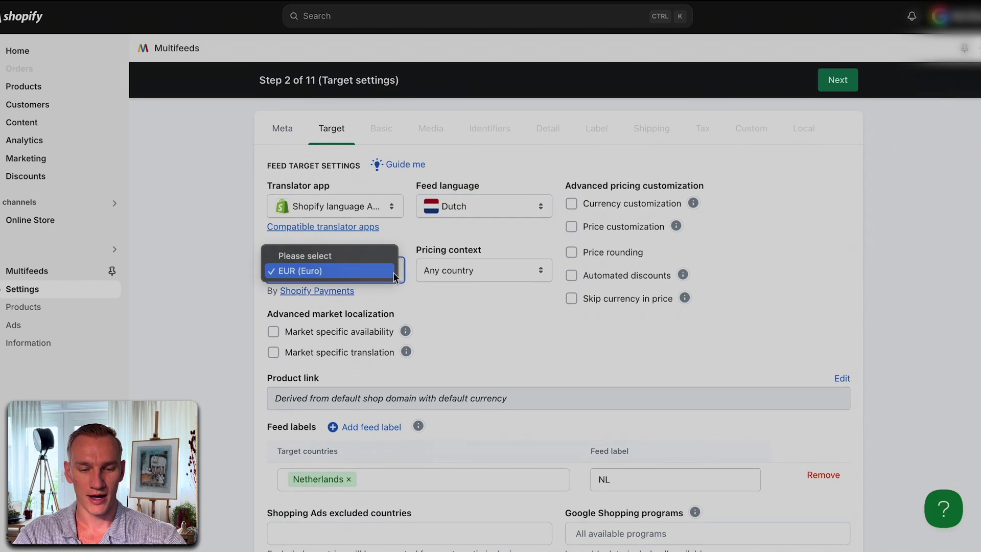
pyautogui.click(388, 282)
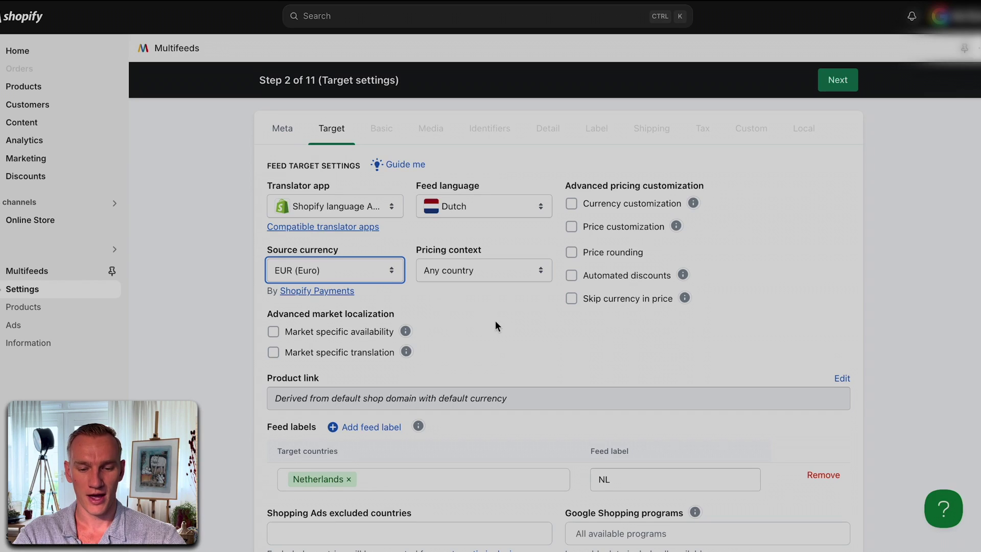
# Add the currency parameter to the end of the product link expression
pyautogui.click(842, 378)
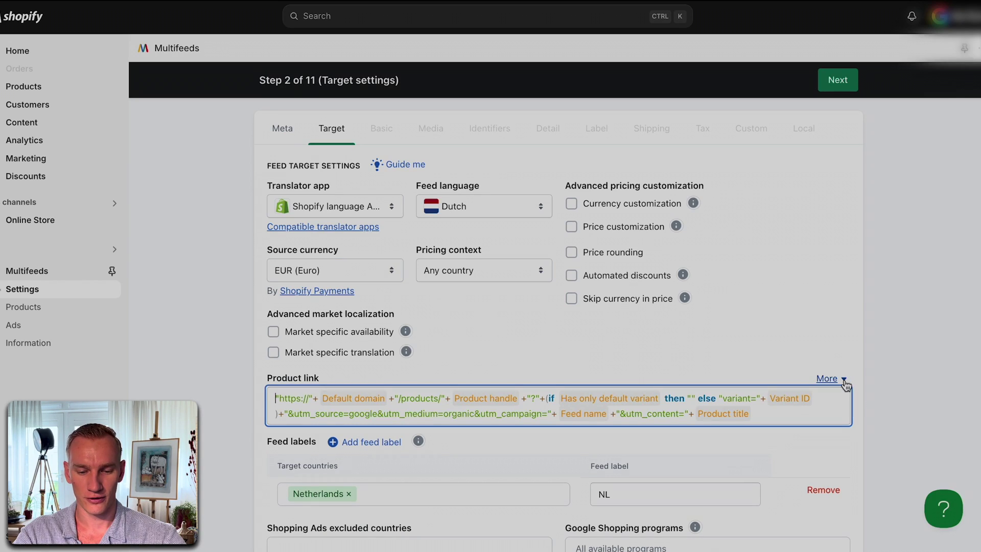
pyautogui.click(792, 417)
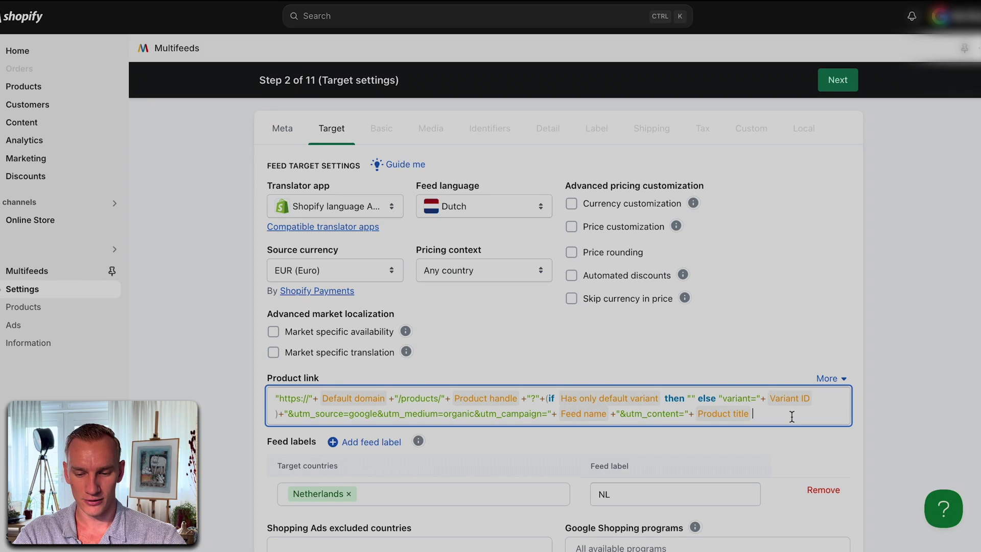
pyautogui.scroll(-1, 792, 417)
pyautogui.click(828, 360)
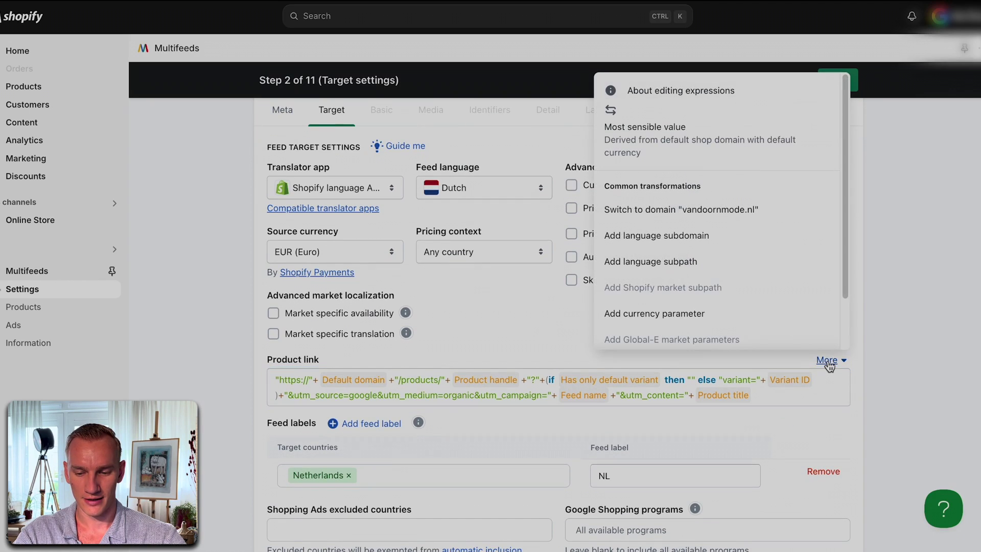
pyautogui.click(762, 310)
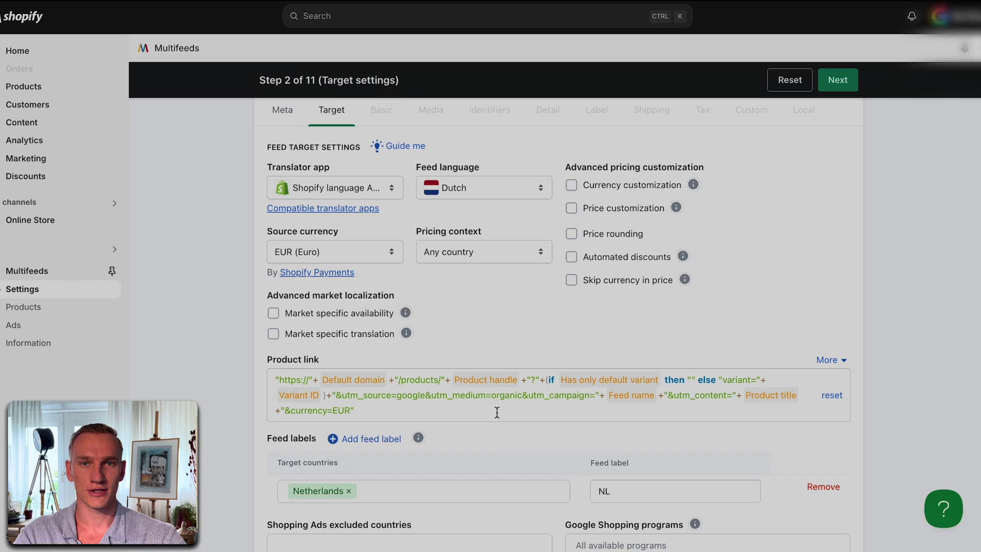
# Check the feed label against the Google Merchant Center country code table and proceed through the target, basic and image settings
pyautogui.scroll(-1, 470, 419)
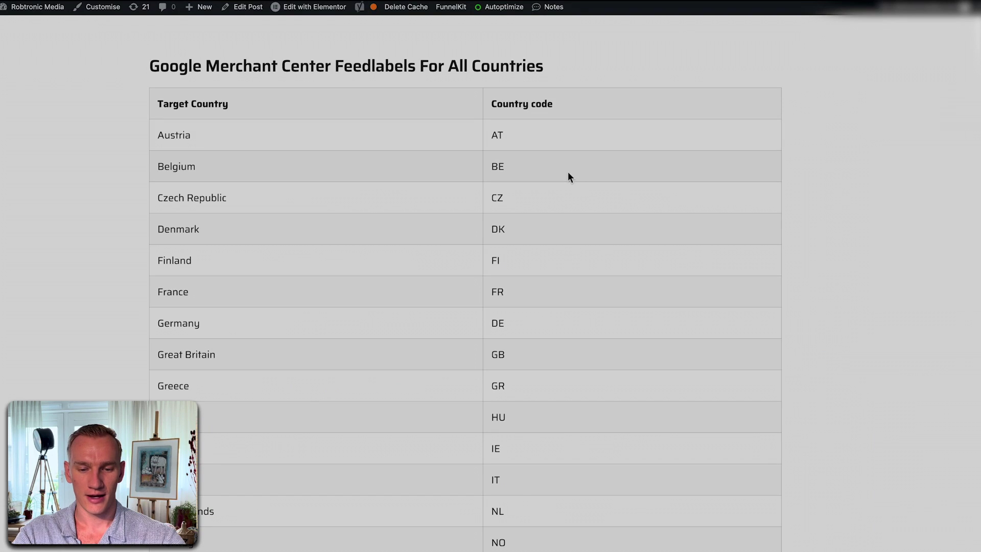
pyautogui.scroll(-8, 425, 194)
pyautogui.scroll(8, 425, 195)
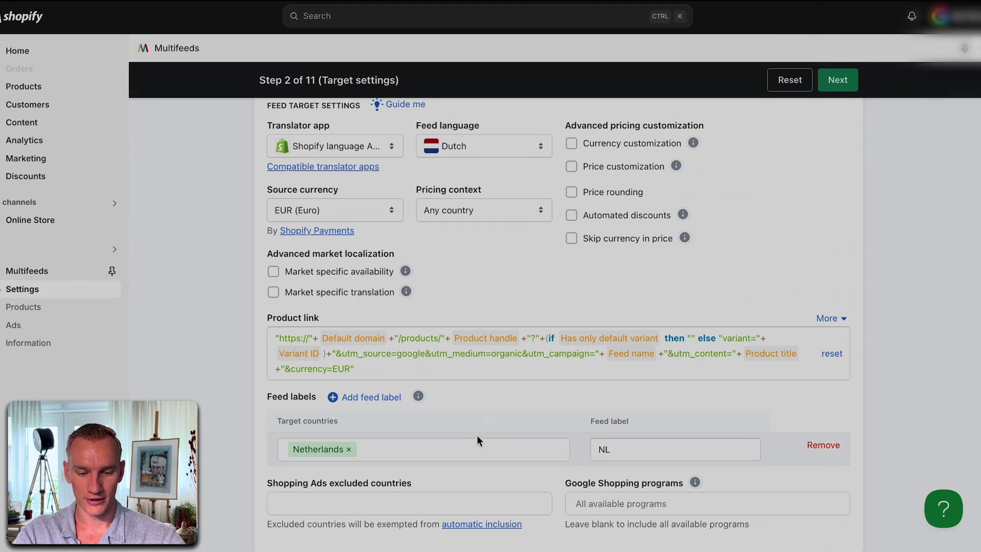
pyautogui.scroll(1, 618, 442)
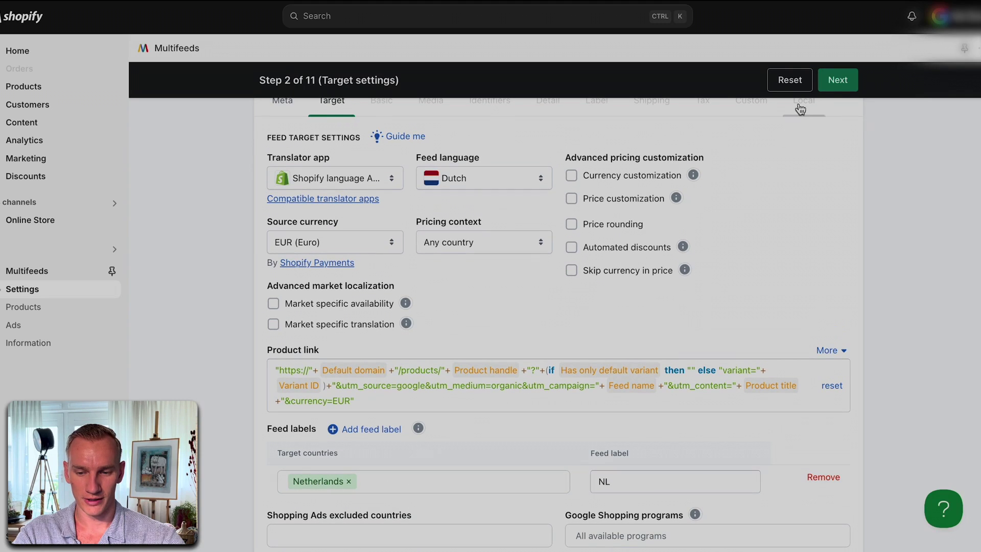
pyautogui.click(838, 80)
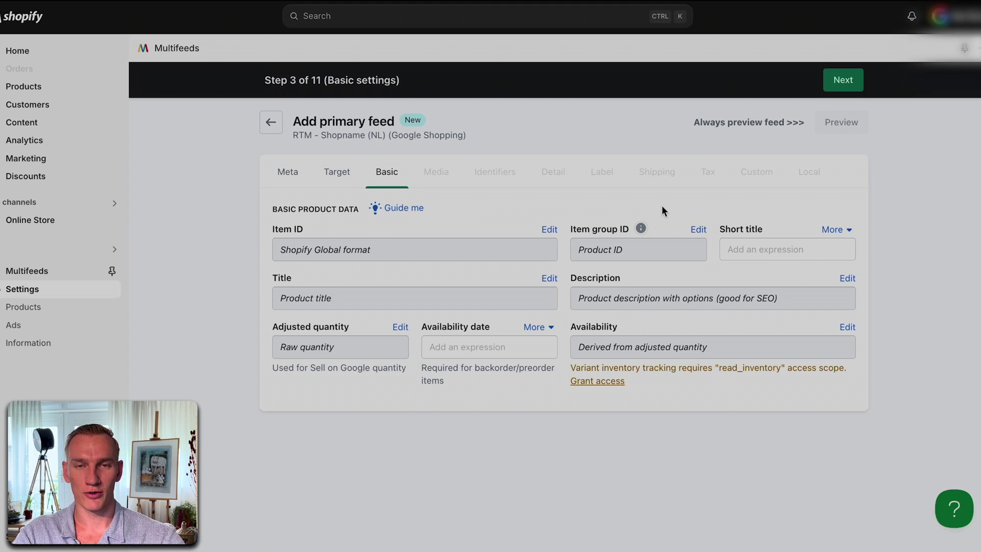
pyautogui.click(850, 84)
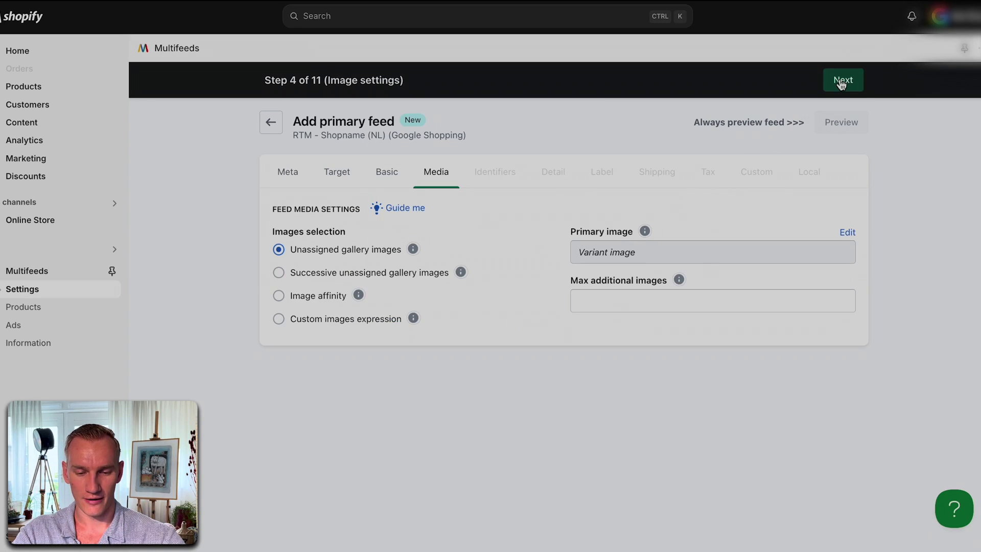
pyautogui.click(842, 83)
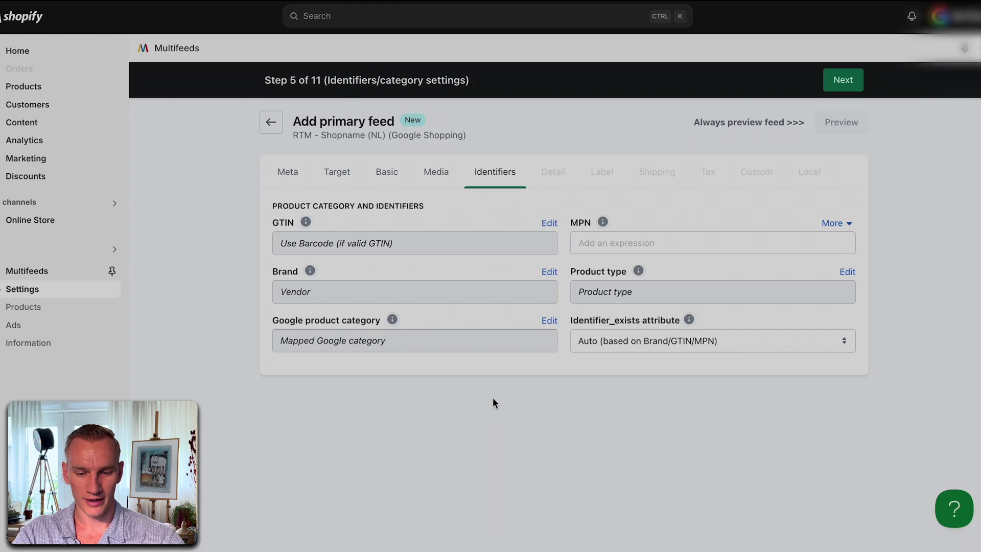
# Replace the mapped Google product category with Clothing (1604) and proceed to the detail settings
pyautogui.click(549, 324)
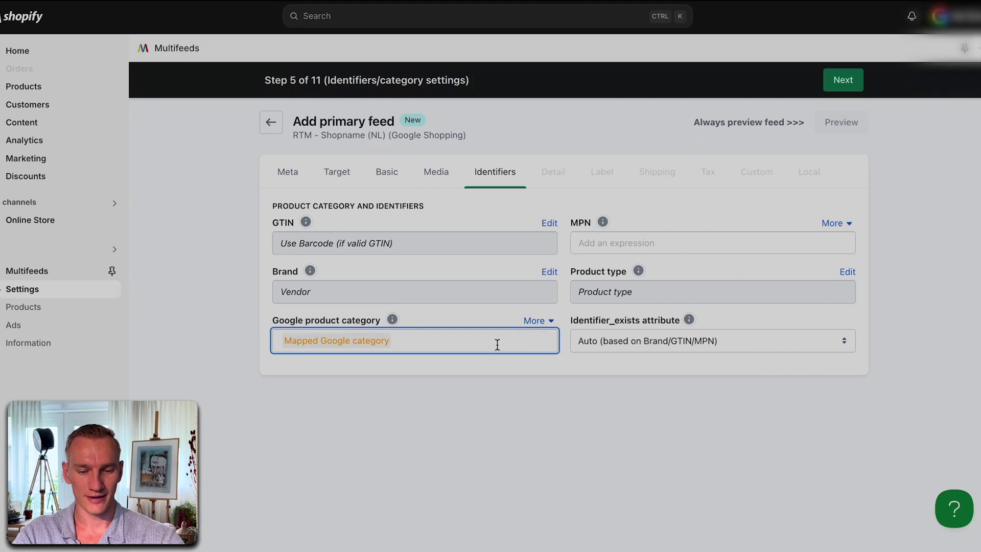
pyautogui.press('BackSpace')
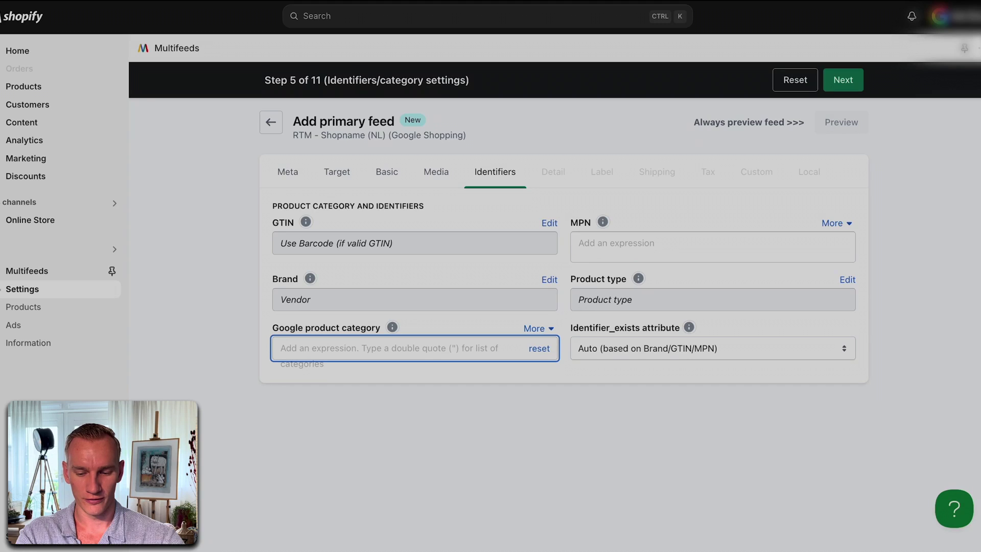
pyautogui.write('"')
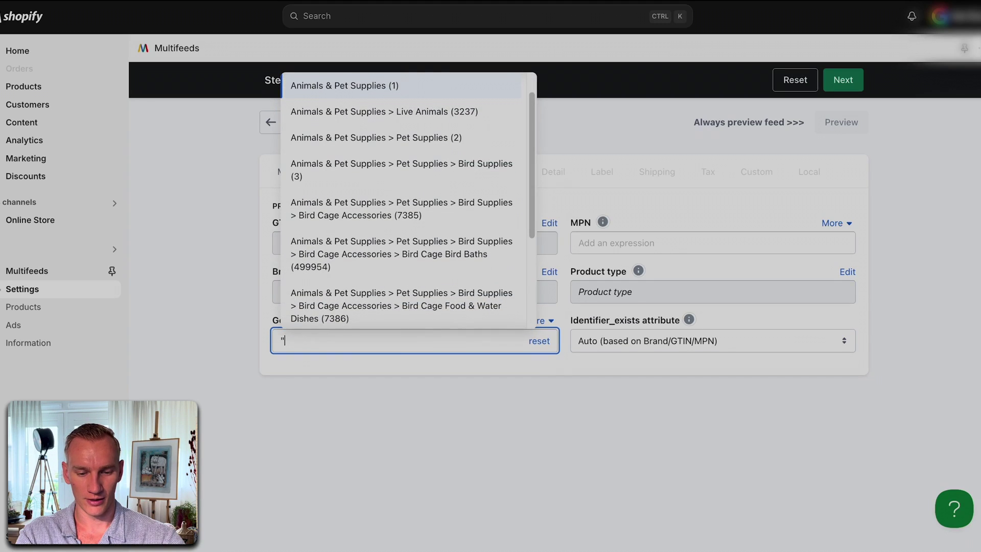
pyautogui.write('clothi')
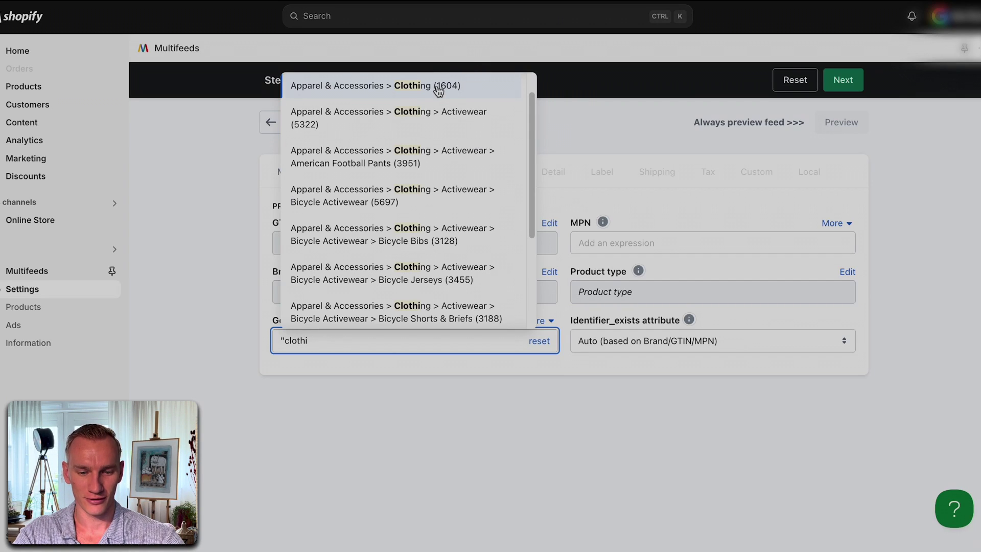
pyautogui.click(438, 90)
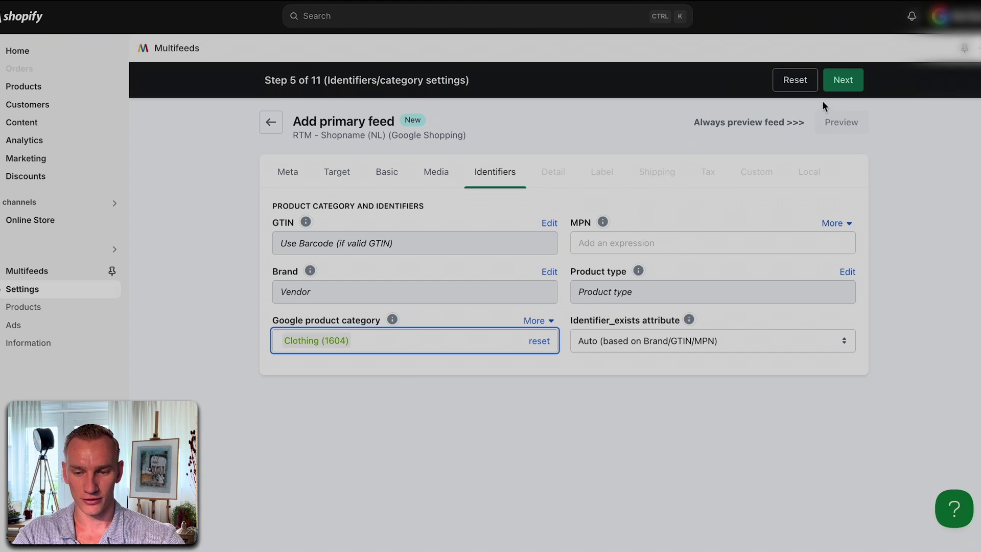
pyautogui.click(844, 79)
# Set the age group attribute to the predefined value Adult in the detailed product description
pyautogui.click(378, 223)
pyautogui.write('"')
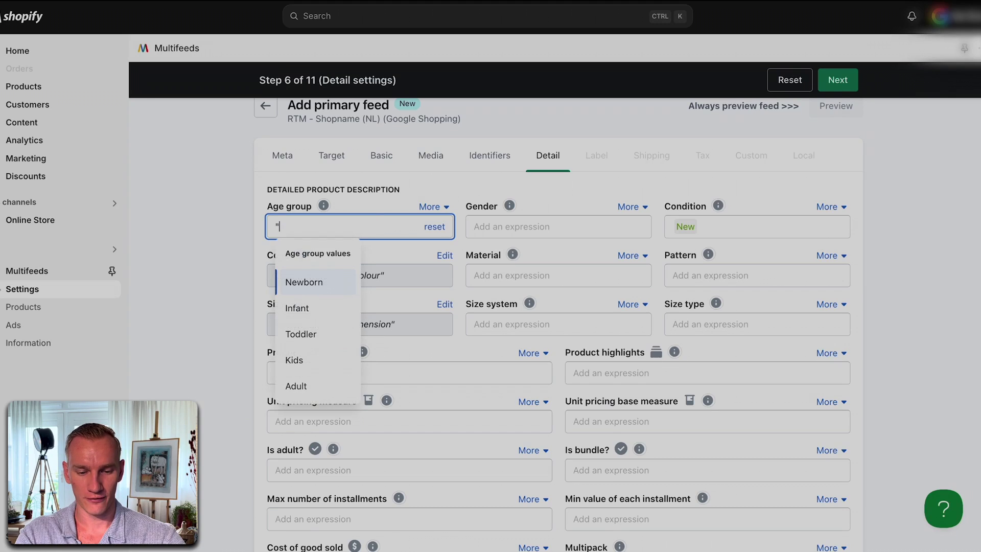
pyautogui.write('adu')
pyautogui.click(302, 281)
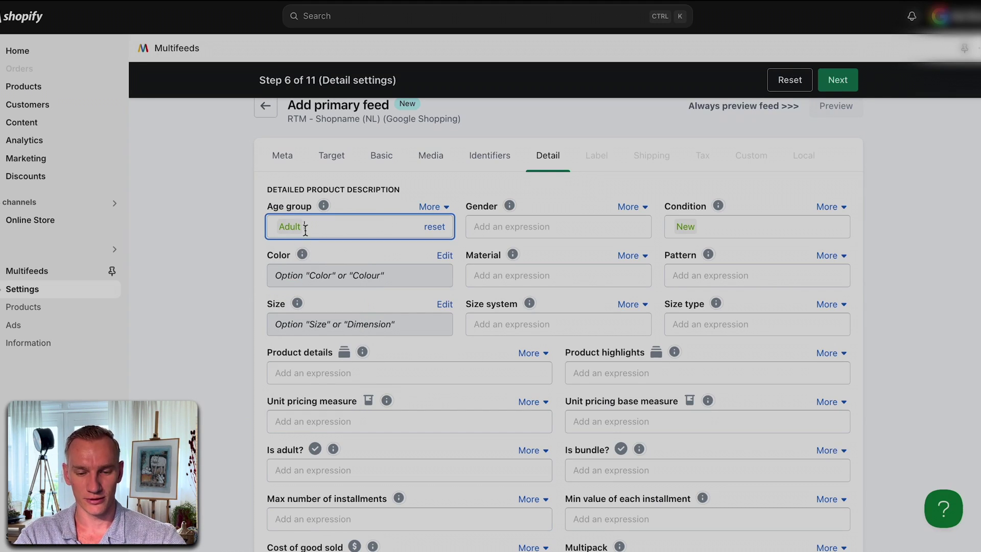
# Set the size system to EU and the size type to Regular
pyautogui.scroll(-1, 545, 314)
pyautogui.click(547, 313)
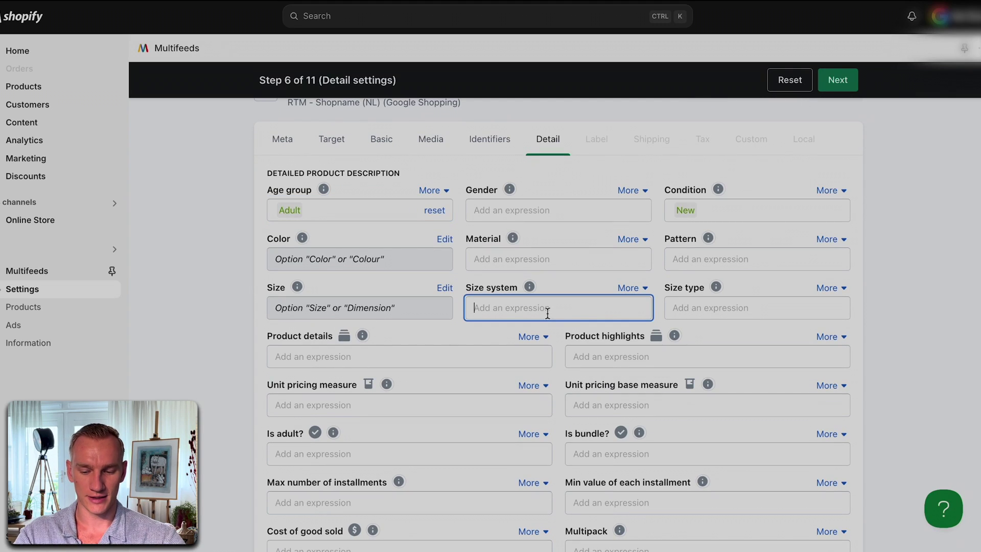
pyautogui.write('"eu')
pyautogui.click(504, 359)
pyautogui.click(739, 308)
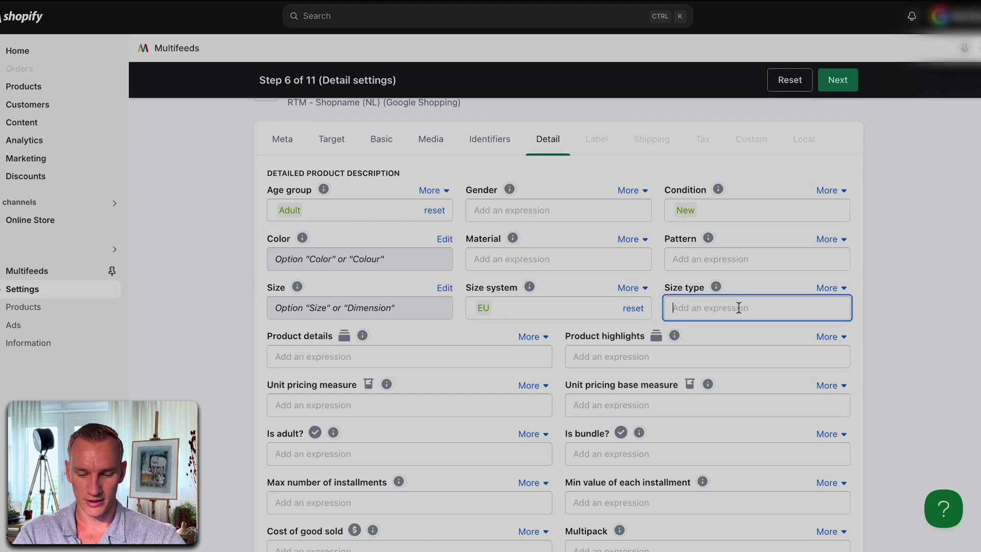
pyautogui.write('"re')
pyautogui.click(704, 363)
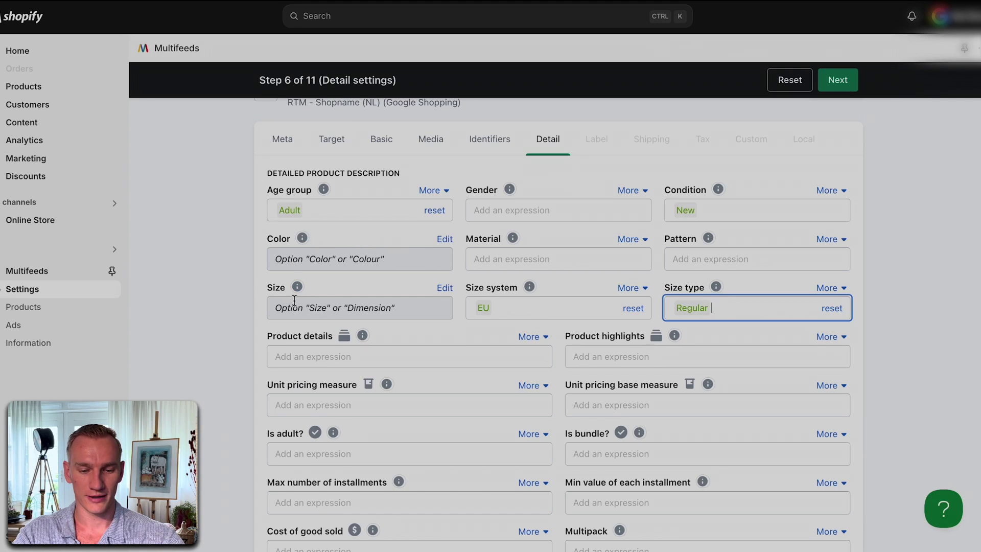
# Replace the "colour" variant option in the Color attribute expression with "kleur"
pyautogui.click(445, 240)
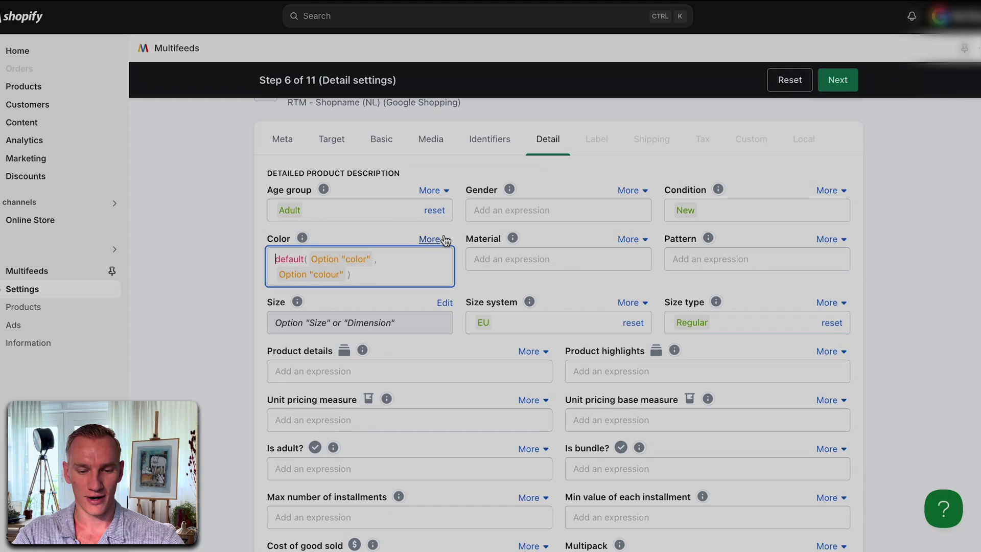
pyautogui.click(325, 278)
pyautogui.doubleClick(316, 416)
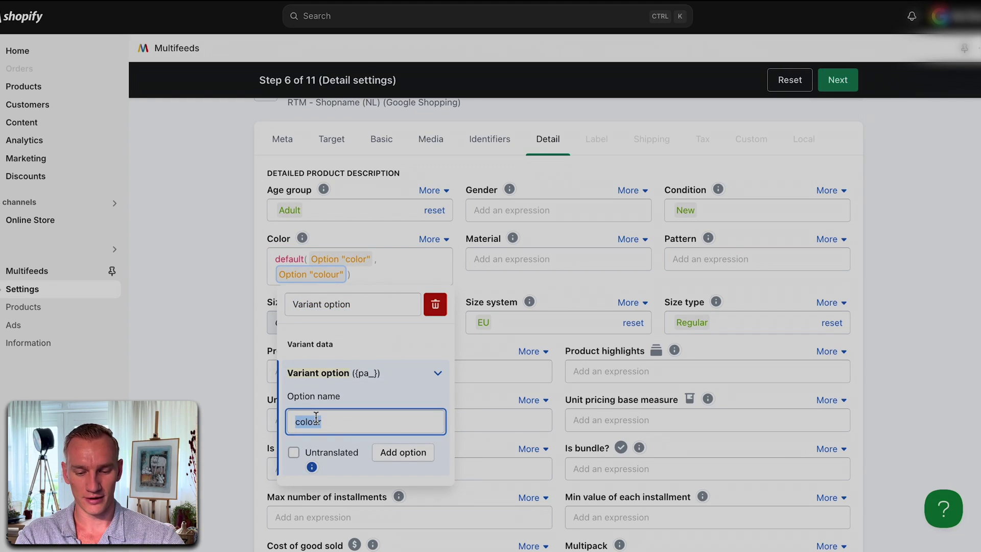
pyautogui.write('kleur')
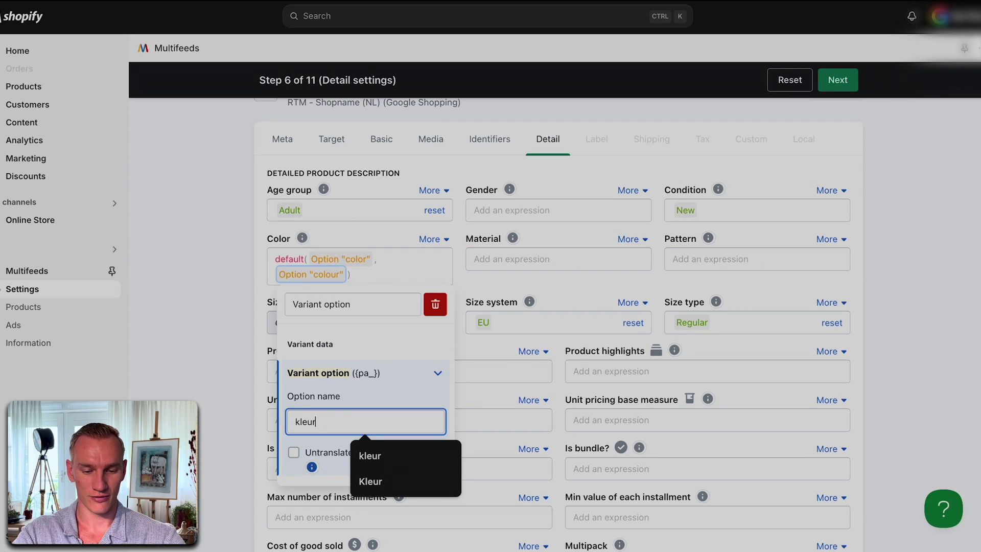
pyautogui.scroll(-1, 378, 399)
pyautogui.click(393, 390)
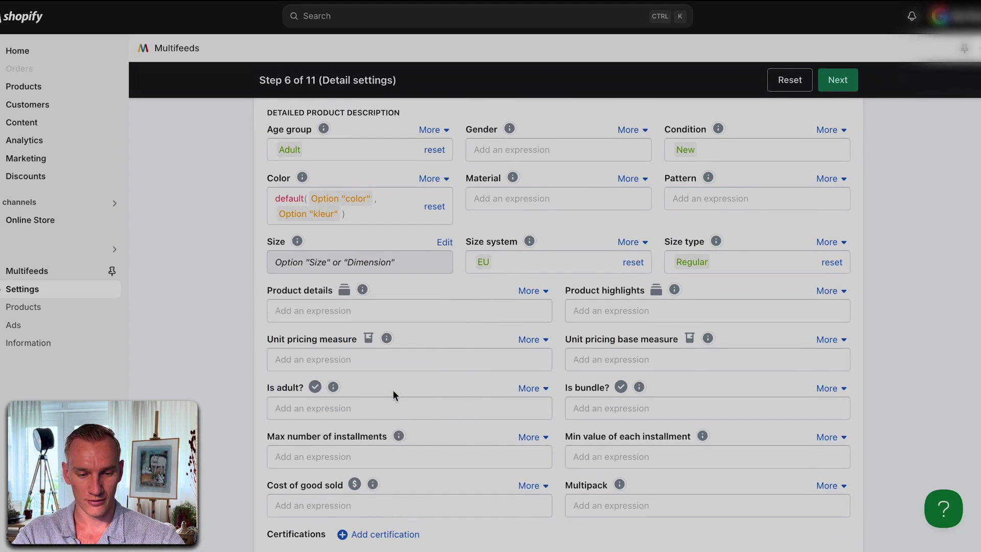
# Replace the "dimension" variant option in the Size attribute expression with "maat"
pyautogui.click(442, 243)
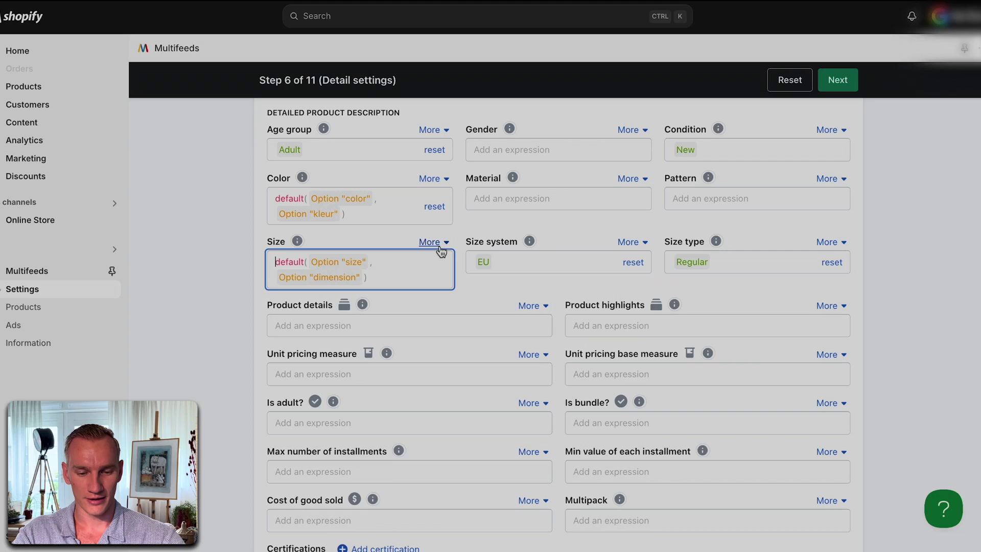
pyautogui.click(352, 278)
pyautogui.doubleClick(312, 424)
pyautogui.write('se')
pyautogui.press('BackSpace')
pyautogui.press('BackSpace')
pyautogui.write('maat')
pyautogui.click(403, 454)
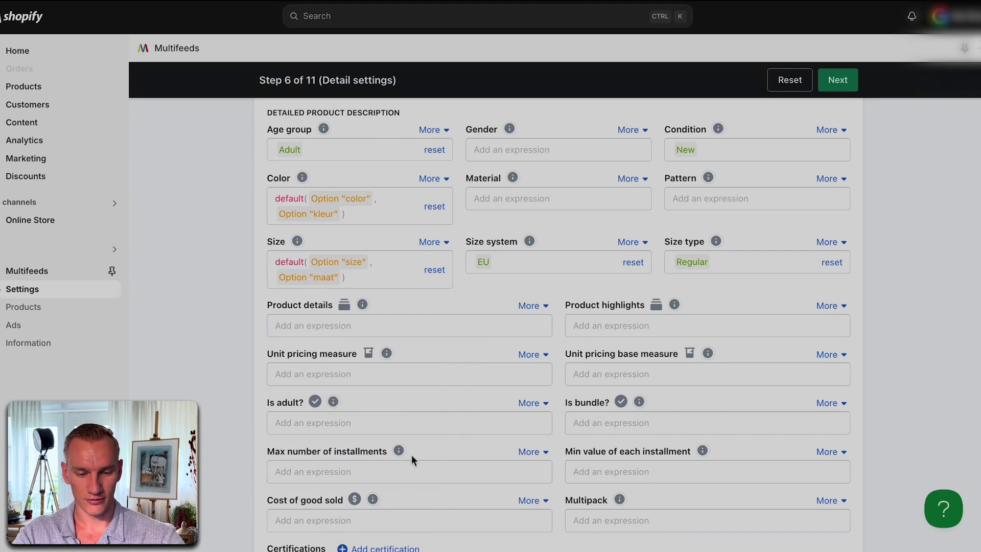
pyautogui.scroll(2, 459, 363)
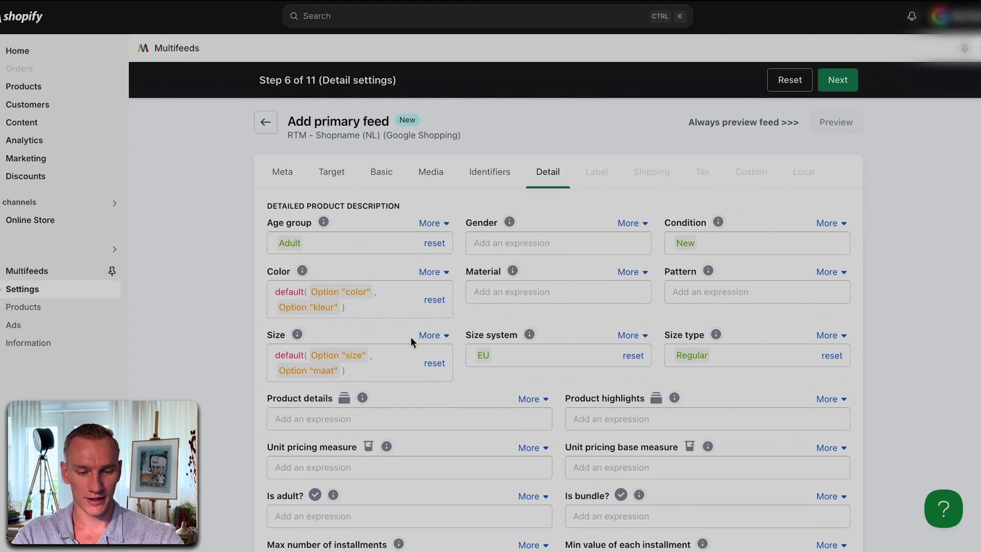
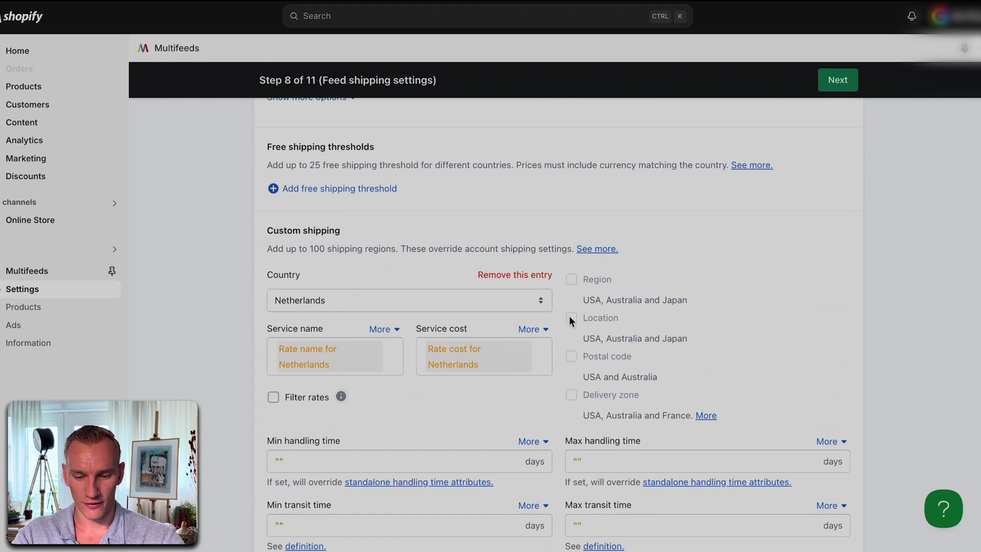
# Review the feed-level and Netherlands custom shipping settings, keep them as they are, and proceed to the tax settings
pyautogui.scroll(-1, 496, 412)
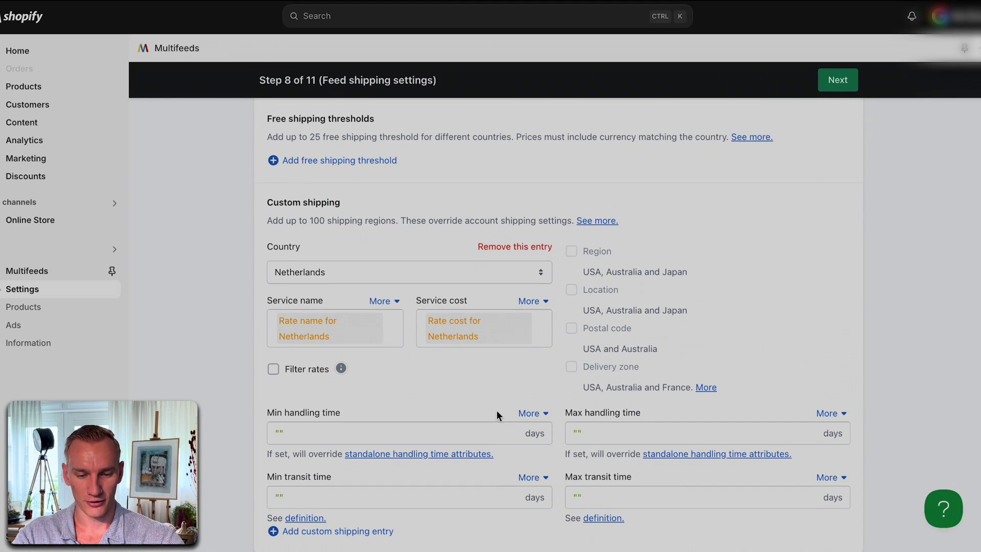
pyautogui.scroll(1, 497, 411)
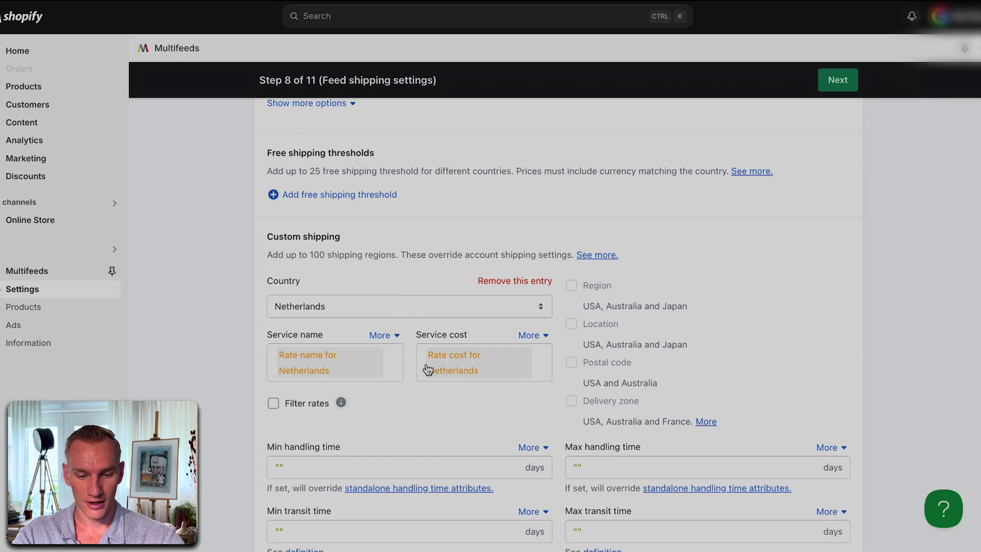
pyautogui.scroll(1, 412, 361)
pyautogui.scroll(3, 412, 361)
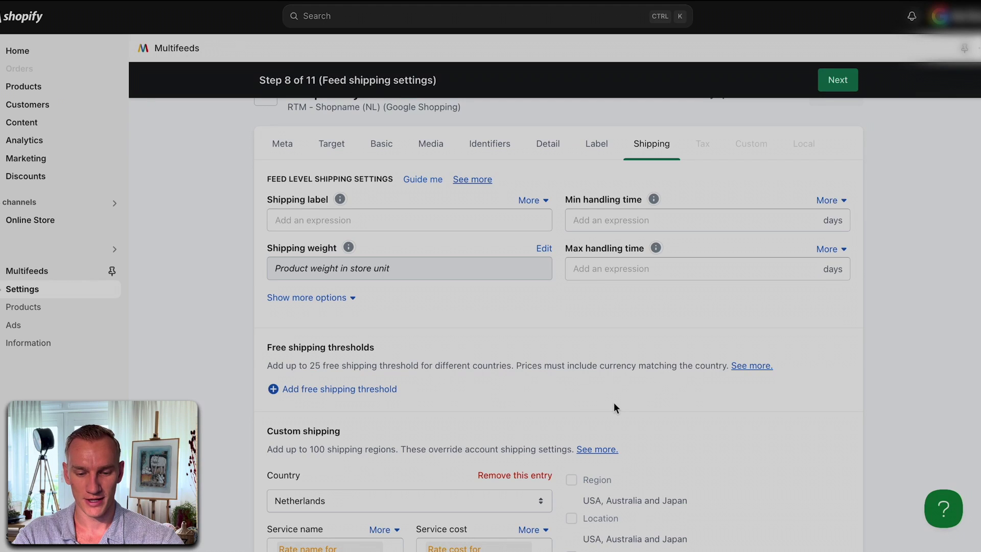
pyautogui.scroll(-1, 560, 393)
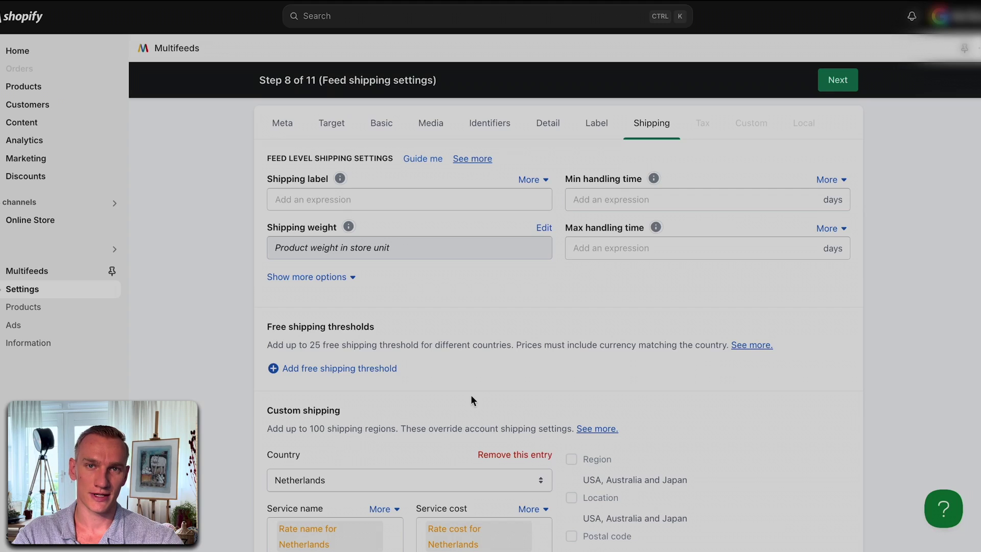
pyautogui.click(842, 85)
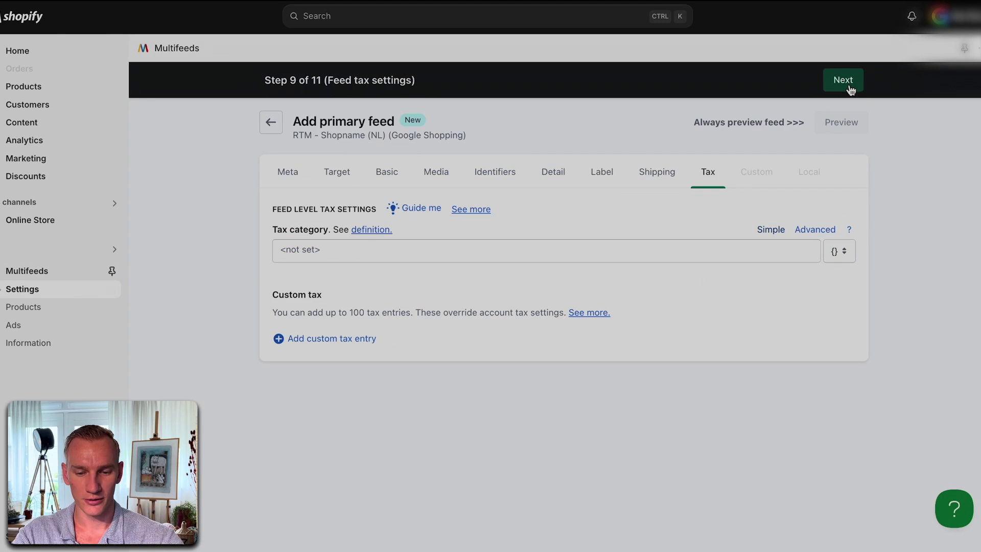
# Proceed through the tax, custom and local settings without changes and save the feed draft
pyautogui.click(848, 87)
pyautogui.click(849, 88)
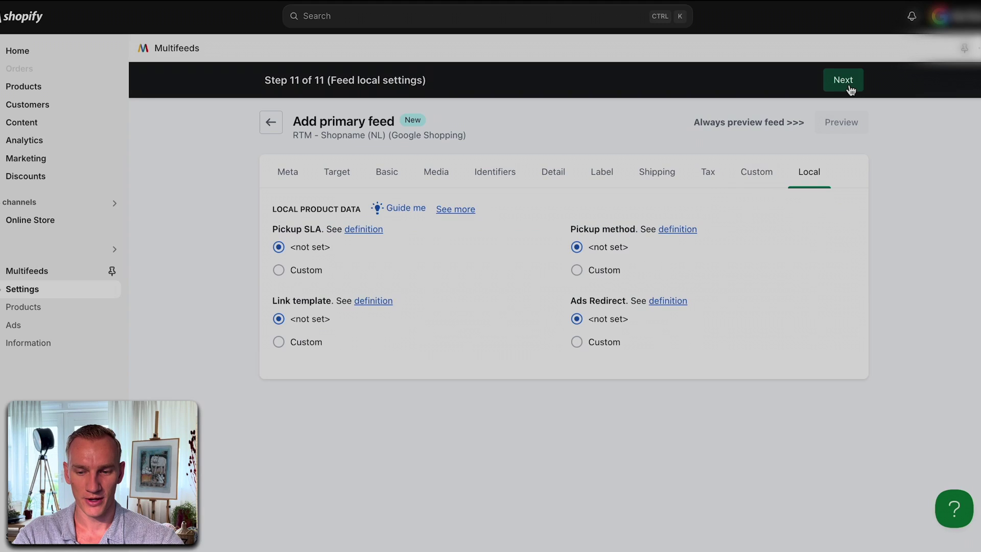
pyautogui.click(849, 88)
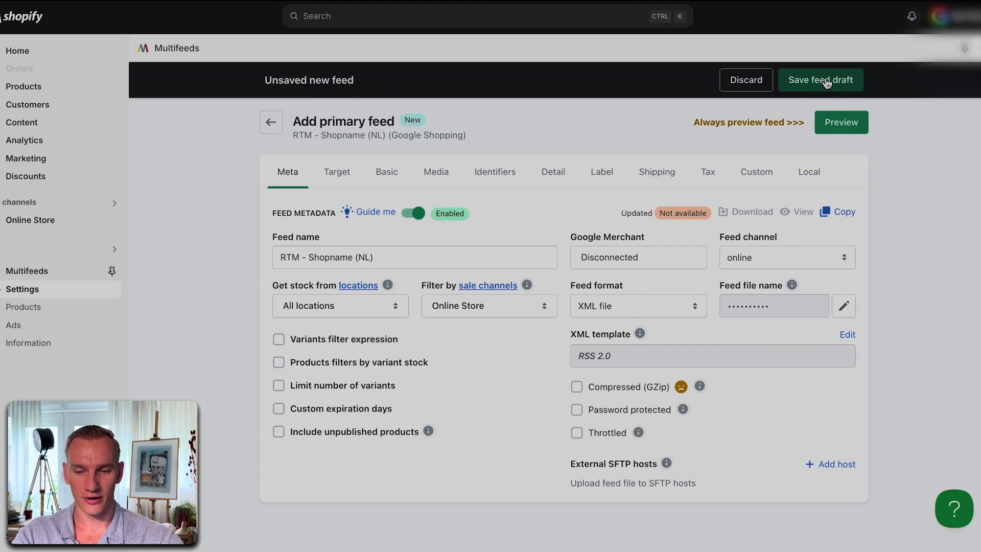
pyautogui.click(848, 82)
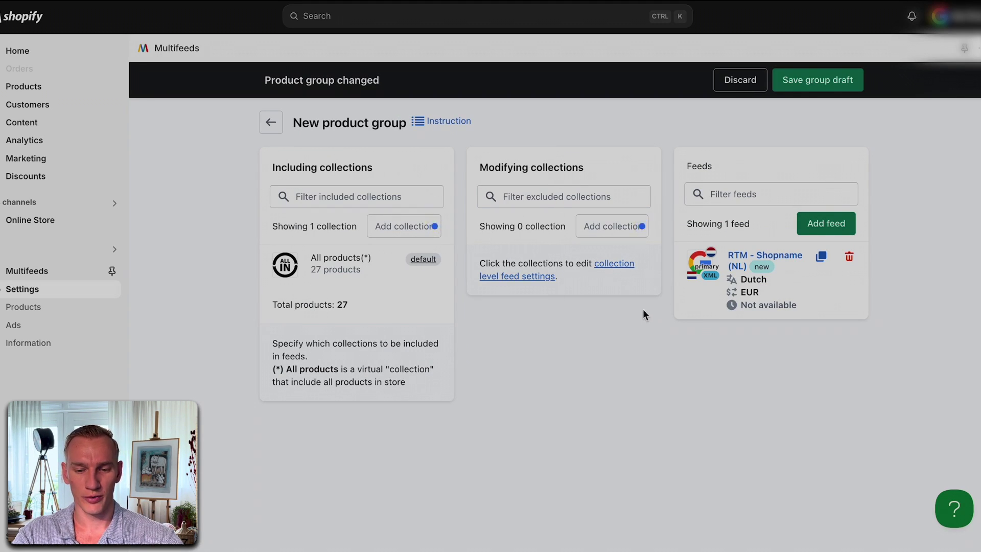
# Add the Jurken collection to the product group's modifying collections and open its collection level feed settings
pyautogui.click(603, 227)
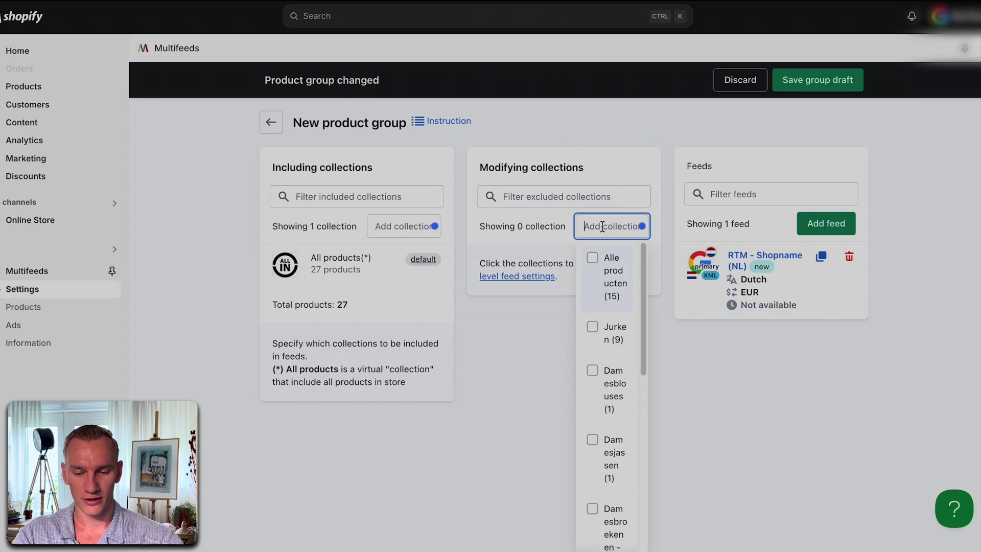
pyautogui.click(606, 331)
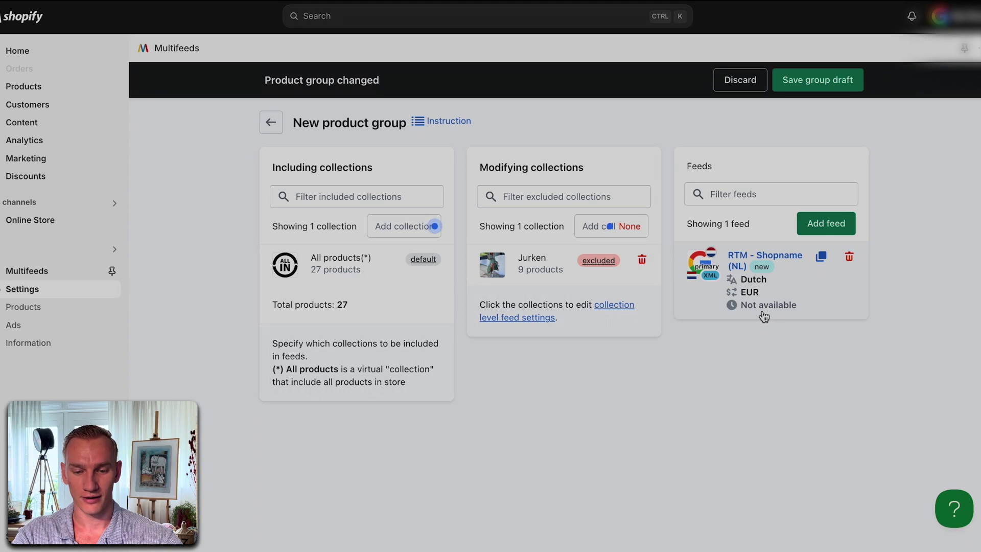
pyautogui.click(554, 273)
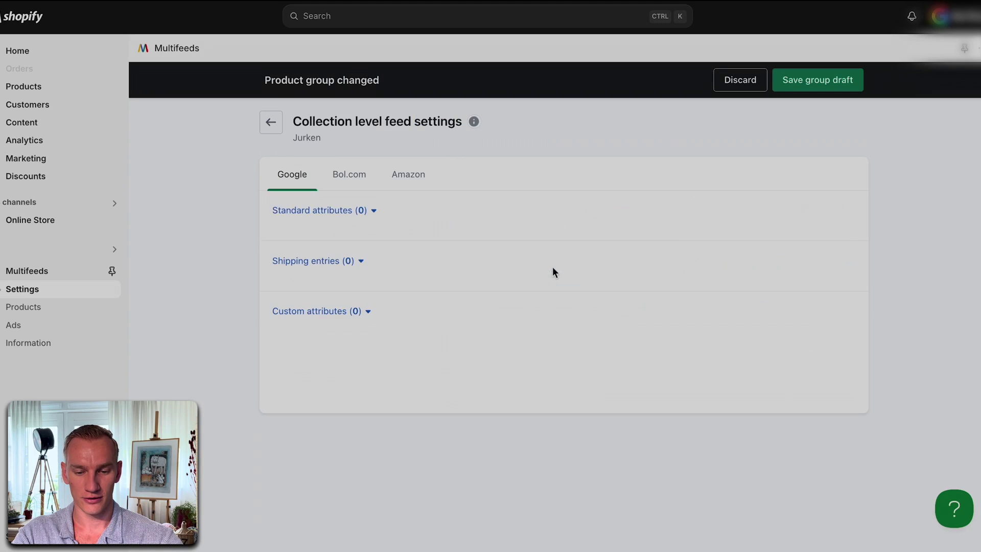
# Add the Google product category attribute for the Jurken collection and set it to Dresses (2271)
pyautogui.click(307, 211)
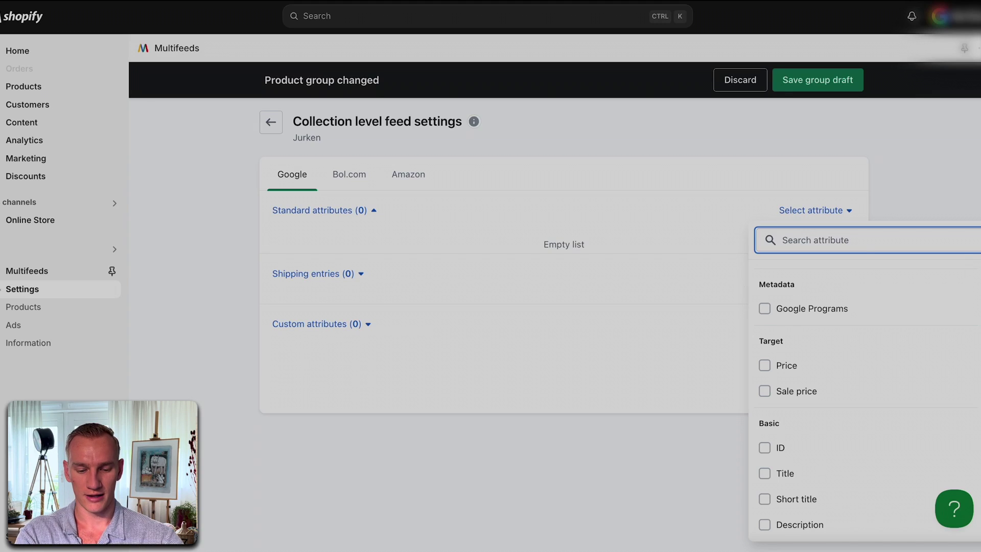
pyautogui.write('cat')
pyautogui.click(810, 312)
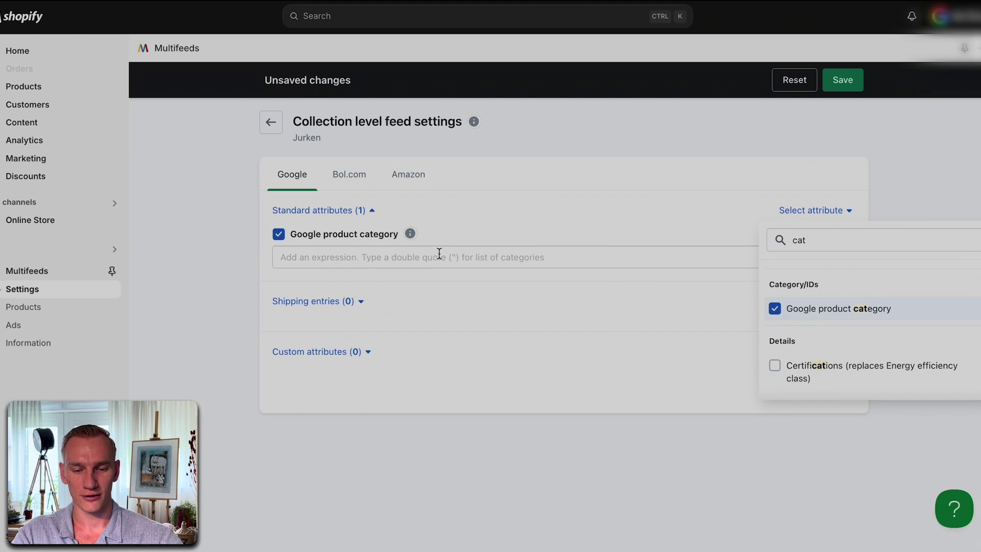
pyautogui.click(414, 258)
pyautogui.write('"dress')
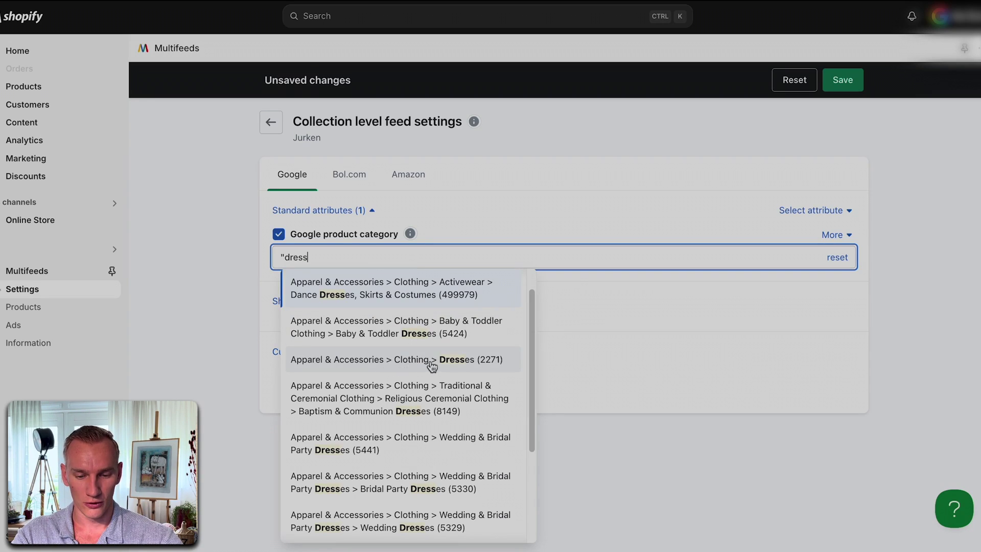
pyautogui.click(449, 363)
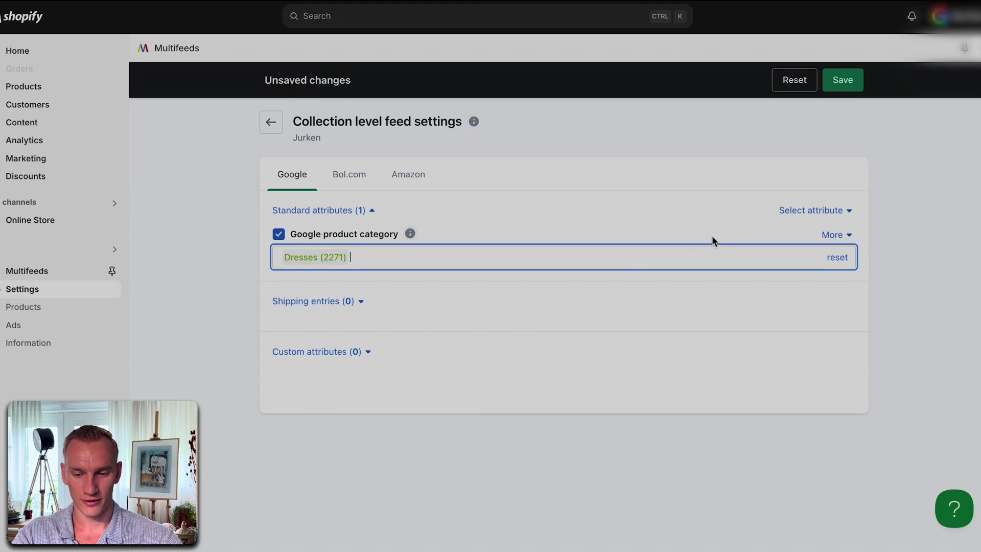
# Add the Gender attribute to the Jurken collection's Google settings and set it to Female
pyautogui.click(787, 212)
pyautogui.write('cat')
pyautogui.doubleClick(817, 240)
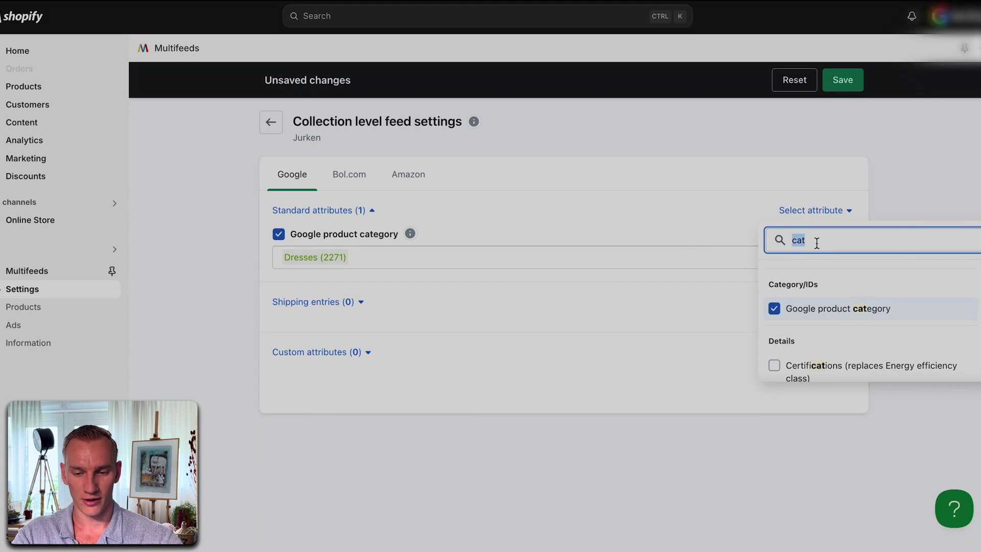
pyautogui.write('gend')
pyautogui.click(832, 309)
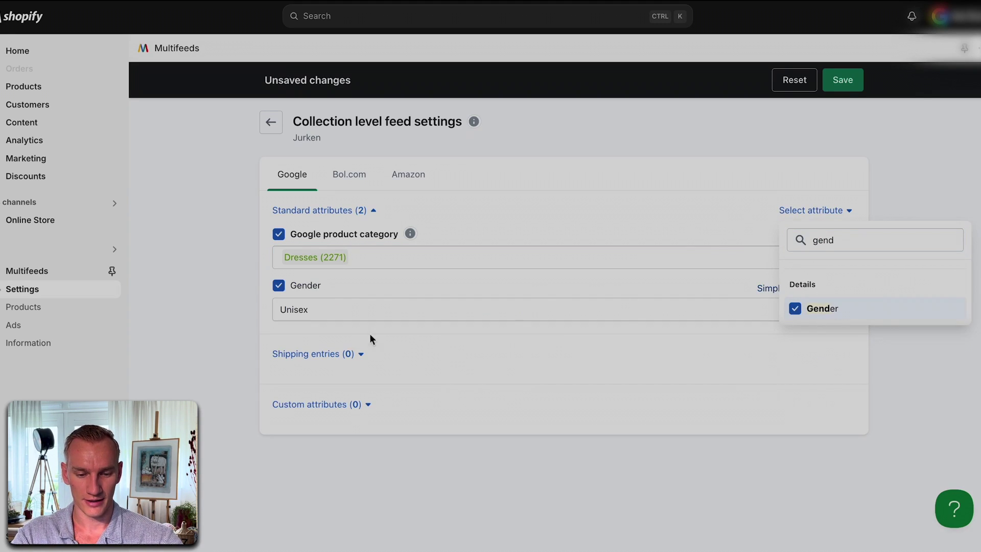
pyautogui.click(350, 303)
pyautogui.click(351, 302)
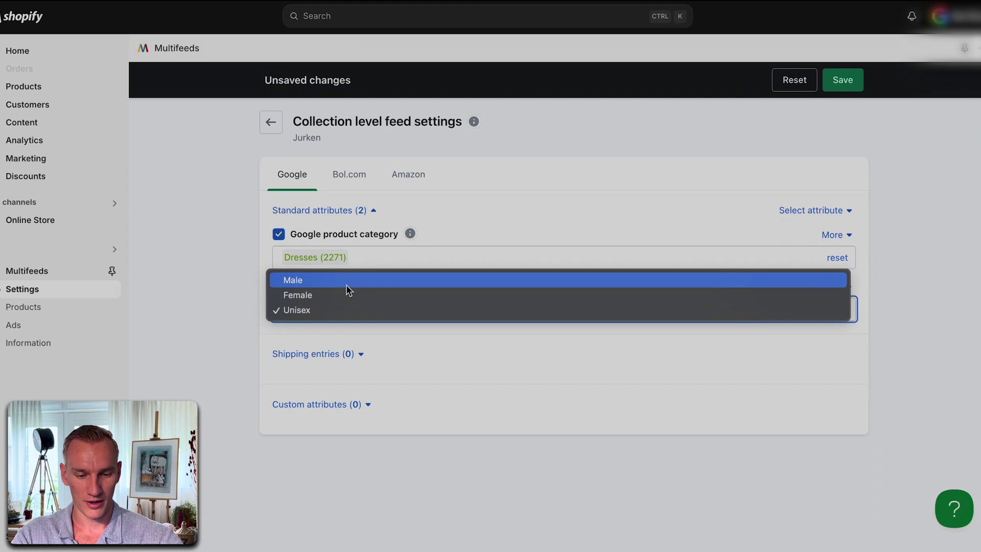
pyautogui.click(345, 294)
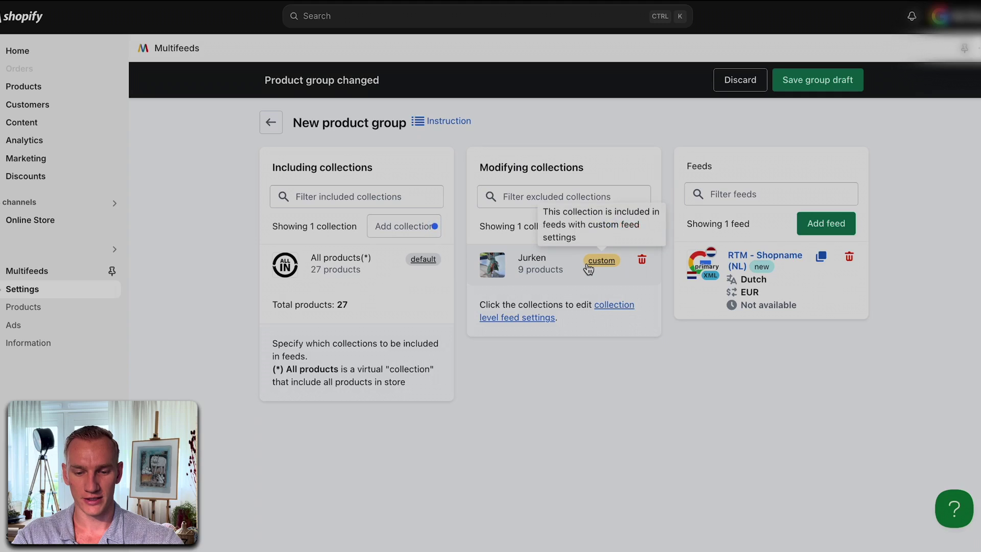
# Save the product group draft and feed settings, accepting the upgrade to up to 1,000 products and 2 feeds at $5.95/month
pyautogui.click(829, 87)
pyautogui.scroll(-2, 389, 381)
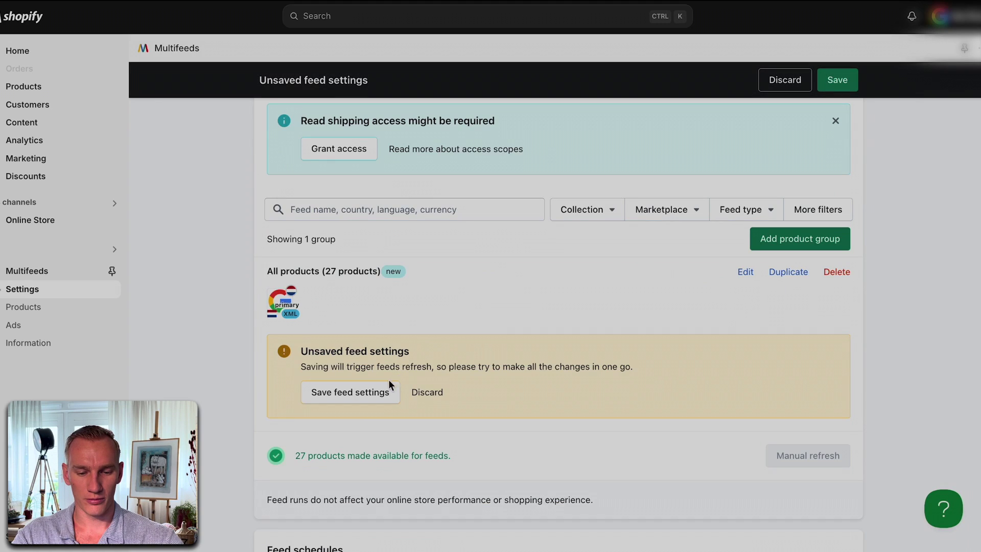
pyautogui.click(383, 393)
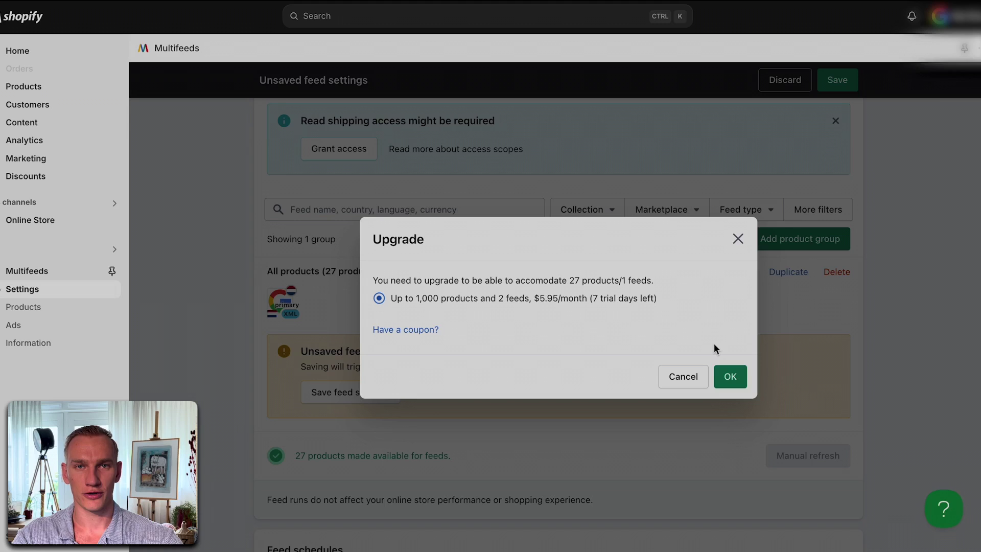
pyautogui.click(731, 379)
pyautogui.click(759, 236)
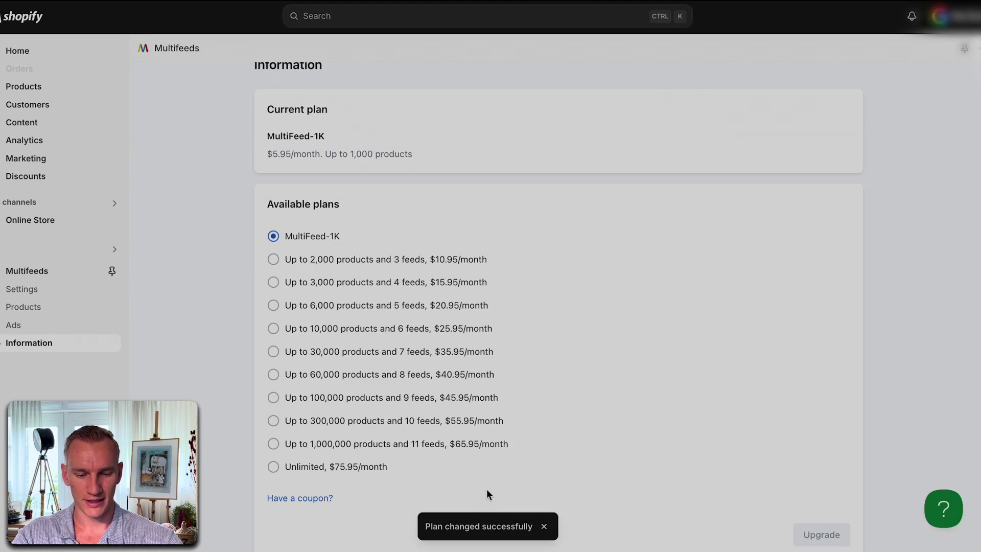
# Return to the Multifeeds settings, start a manual feed refresh, and check the feed progress and daily schedule
pyautogui.click(18, 293)
pyautogui.click(810, 328)
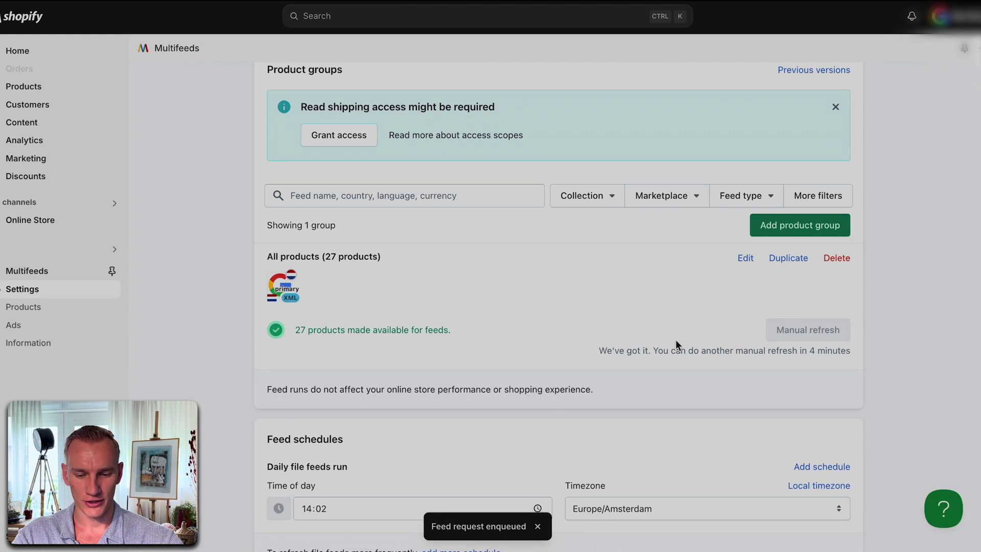
pyautogui.scroll(-4, 676, 339)
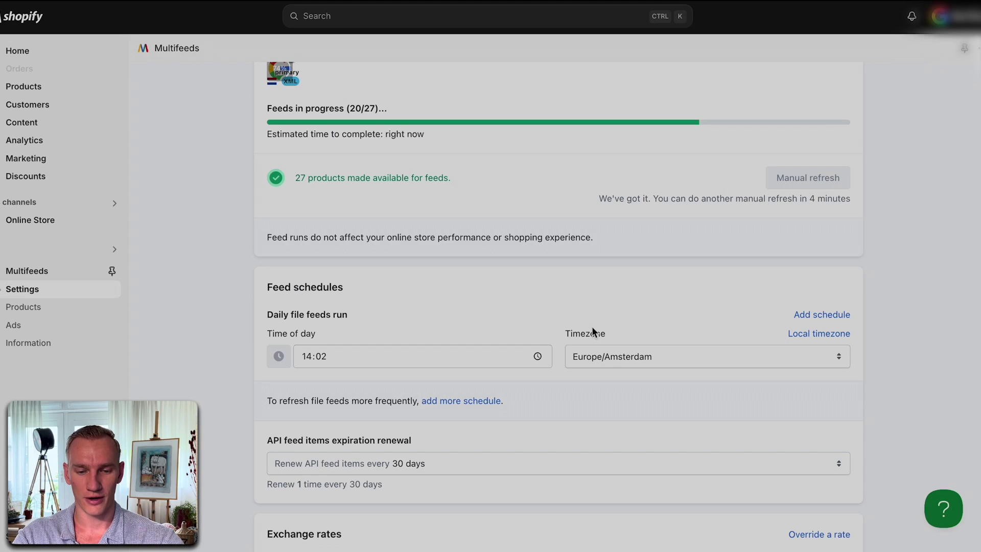
pyautogui.scroll(2, 592, 328)
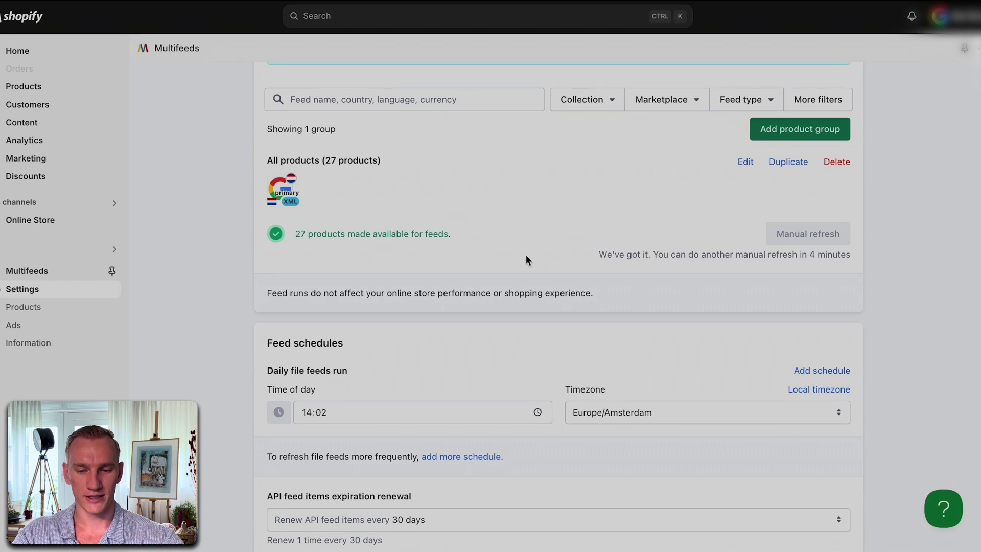
# Open the RTM - Shopname (NL) feed in the All products group and copy its feed URL
pyautogui.click(378, 188)
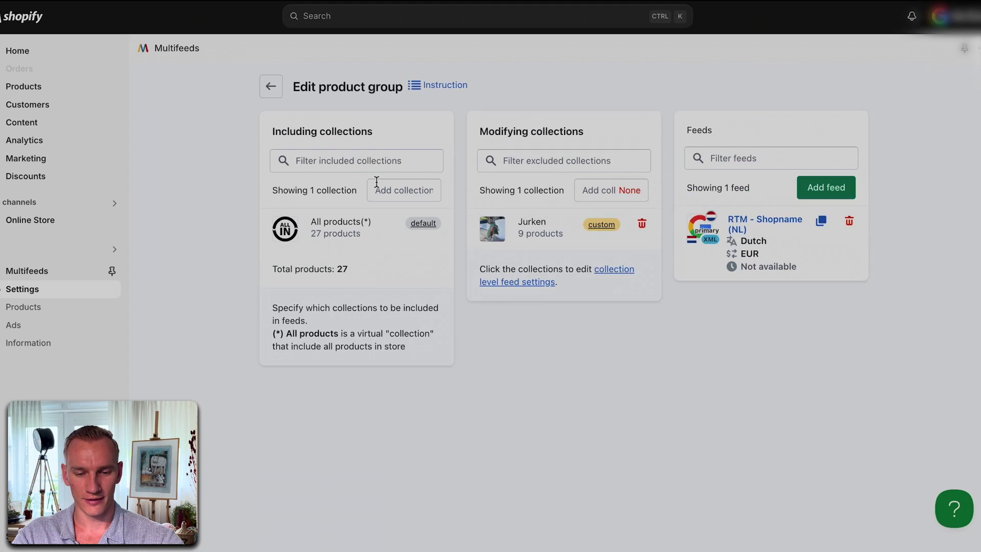
pyautogui.click(739, 223)
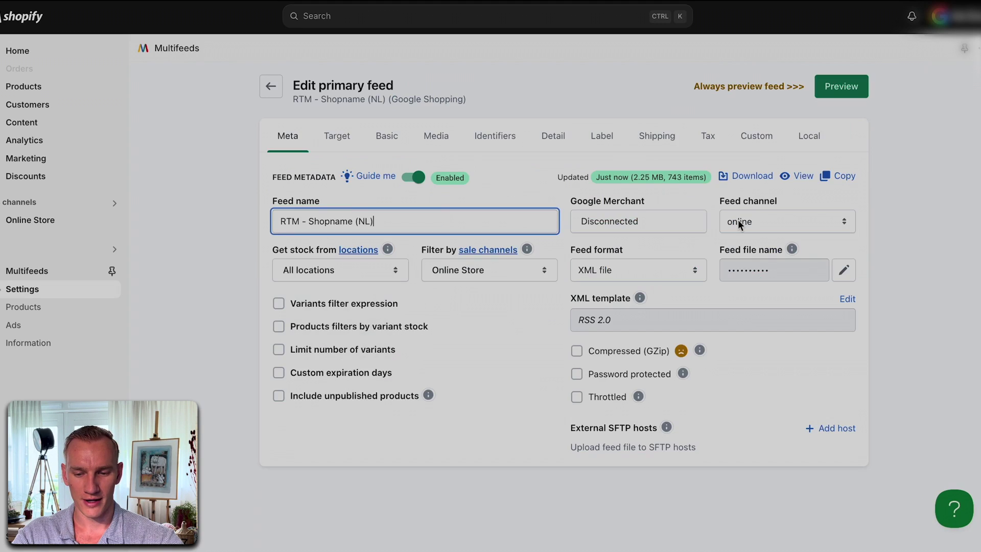
pyautogui.click(839, 182)
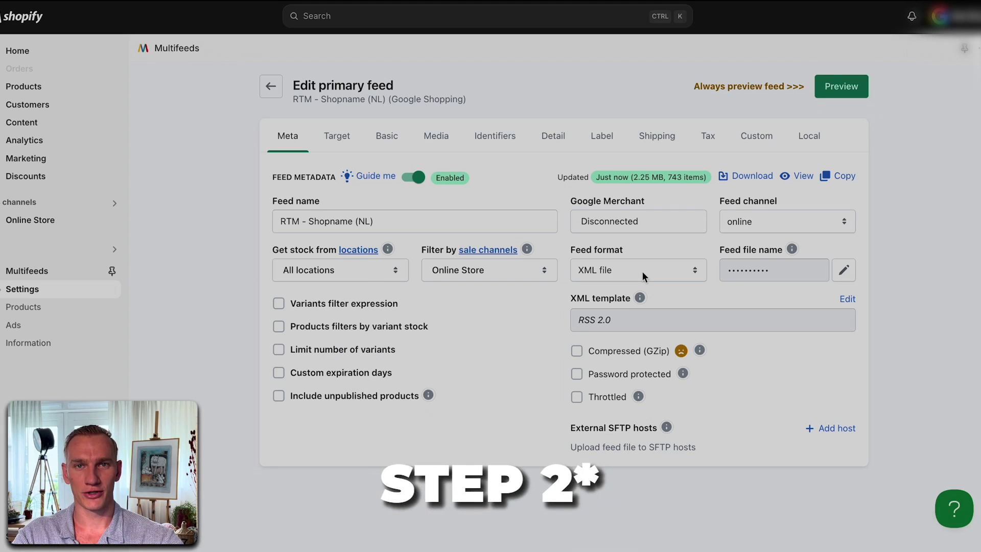
# Switch to Google Merchant Center and start a new product source that adds products from a file
pyautogui.moveTo(607, 549)
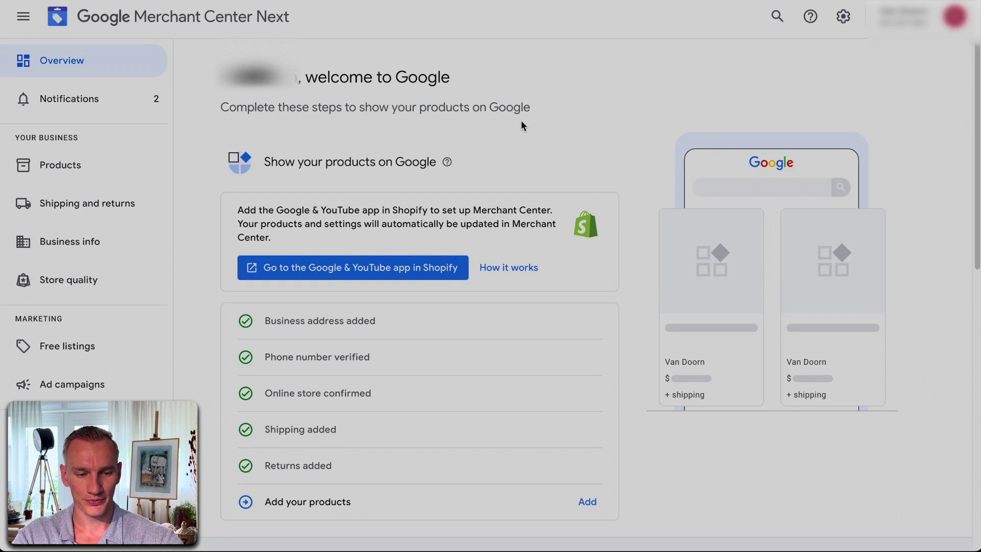
pyautogui.scroll(-1, 520, 121)
pyautogui.click(99, 172)
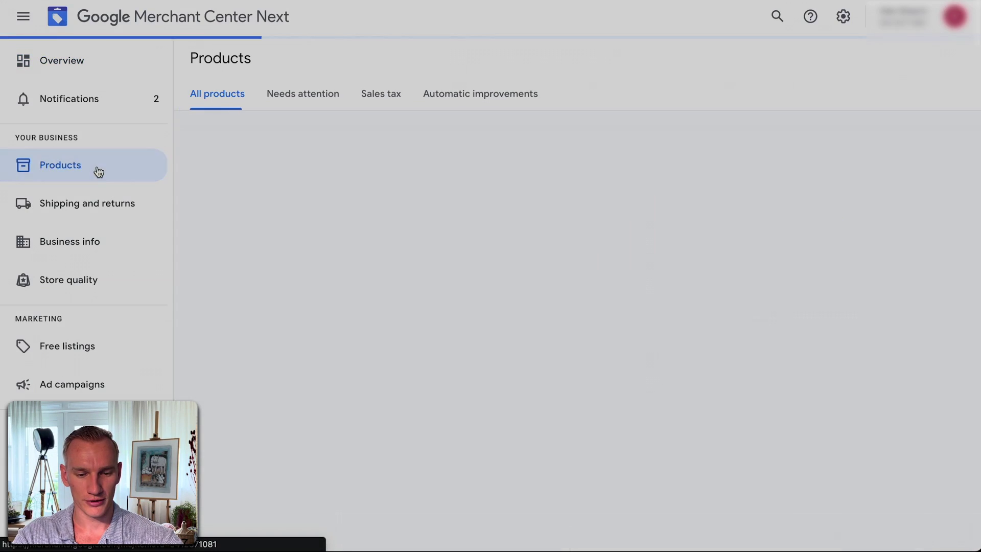
pyautogui.click(614, 413)
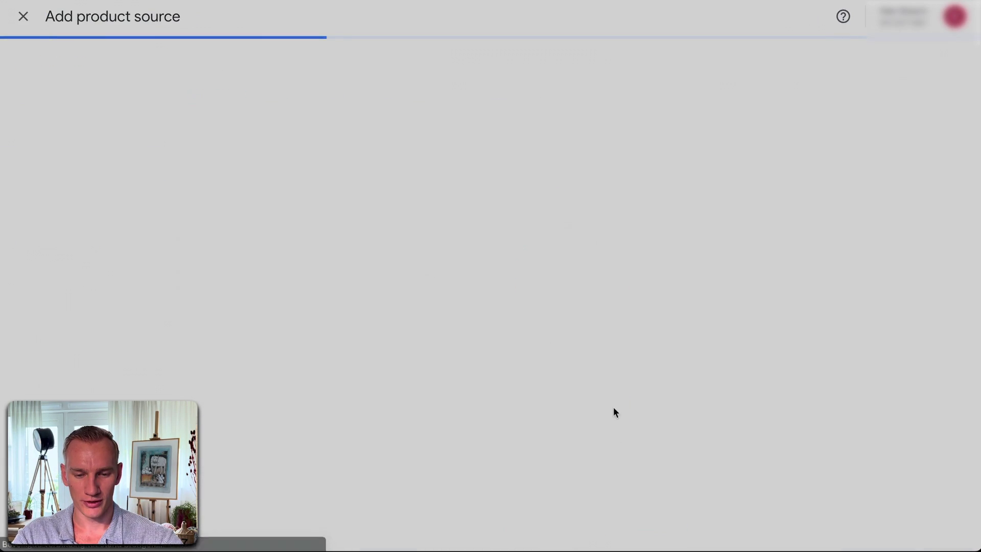
pyautogui.click(502, 203)
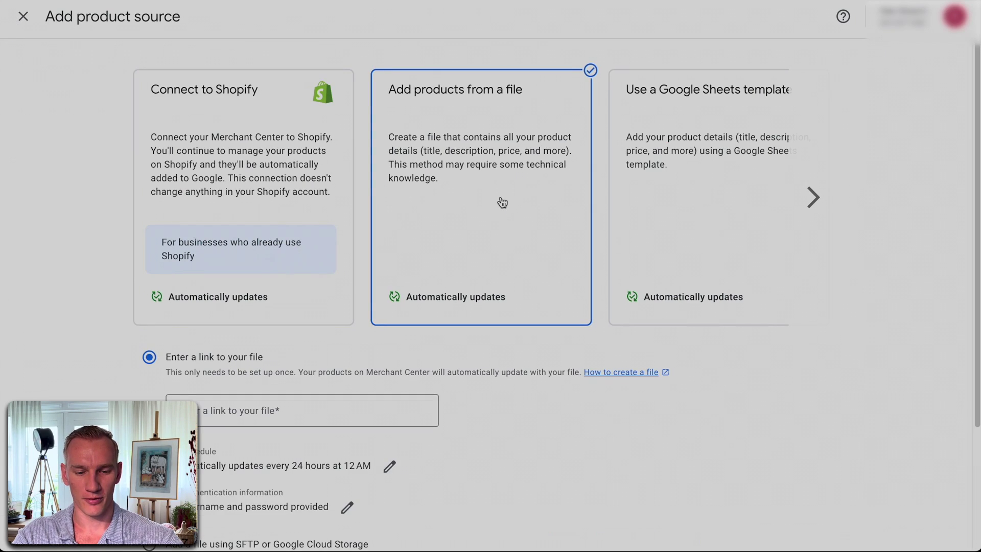
# Paste the copied Dutch feed URL as the link to the product file
pyautogui.scroll(-1, 502, 203)
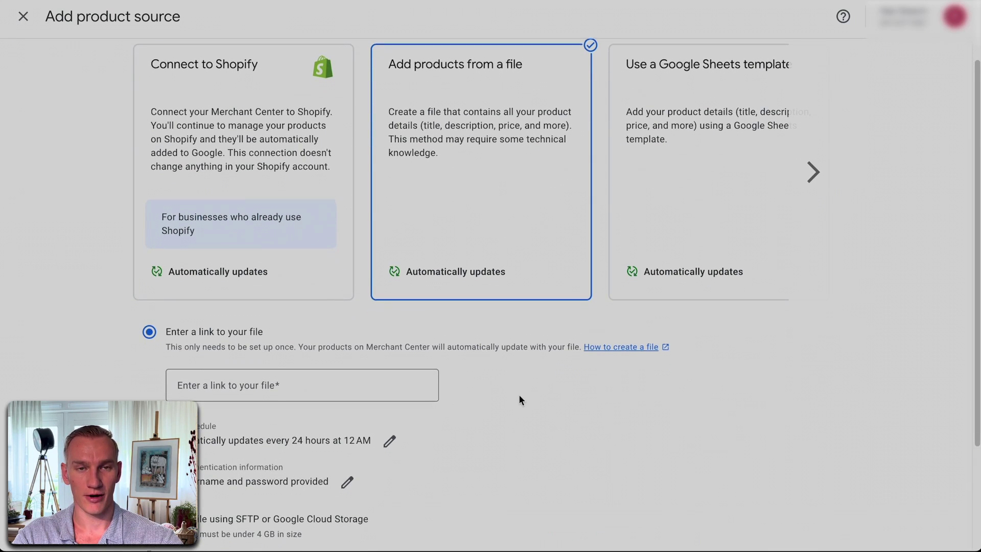
pyautogui.scroll(-1, 519, 394)
pyautogui.click(315, 363)
pyautogui.hotkey('ctrl', 'v')
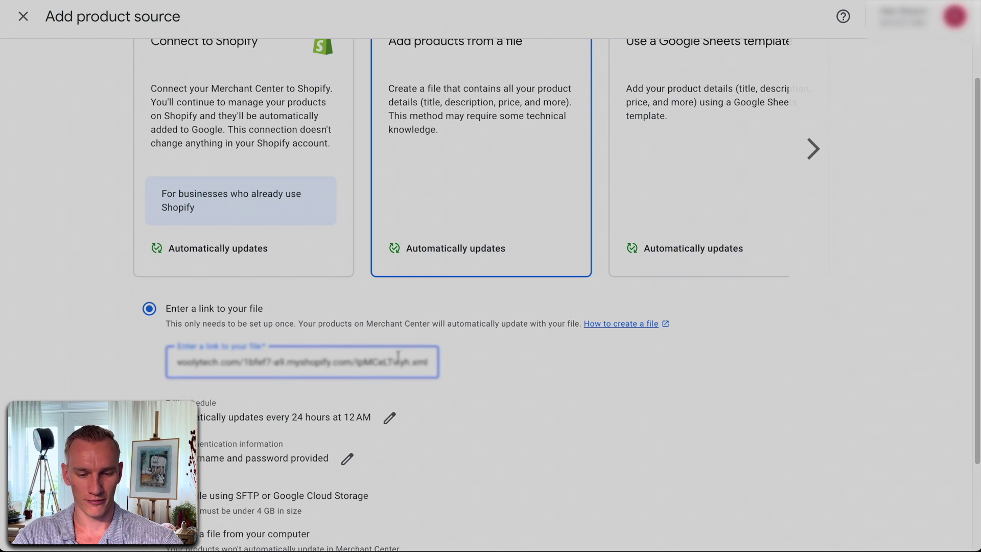
# Review the file's automatic update frequency and time, and close the schedule without changing it
pyautogui.scroll(-1, 535, 362)
pyautogui.scroll(-1, 536, 366)
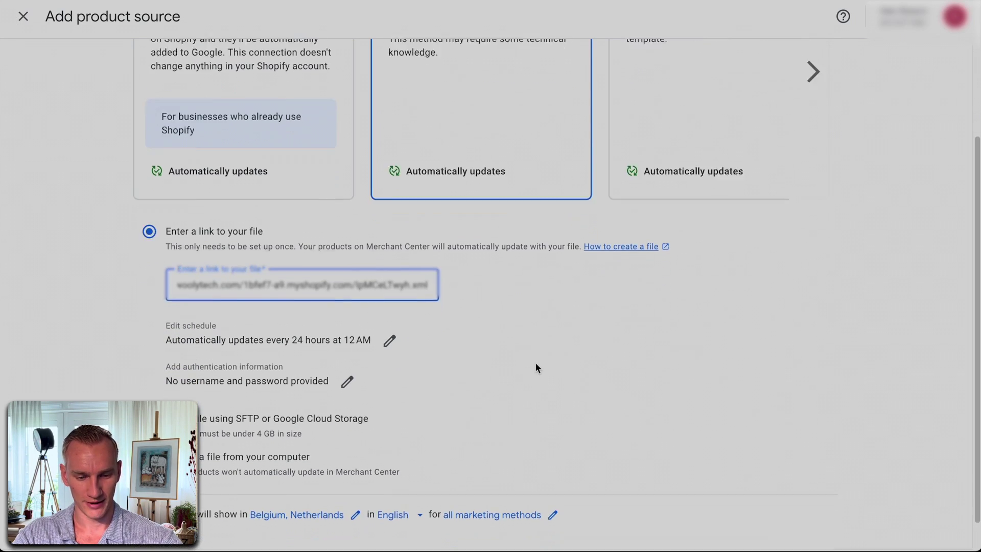
pyautogui.click(390, 306)
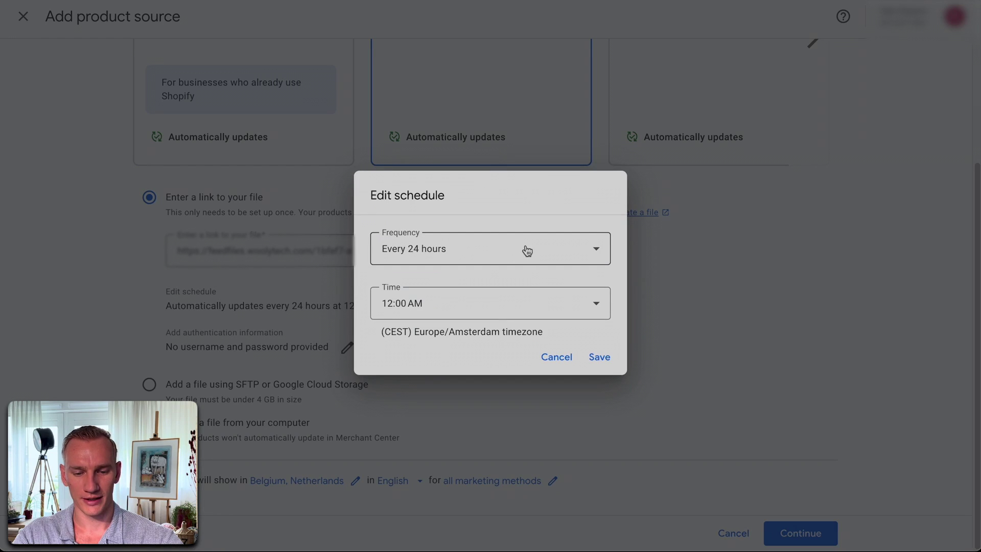
pyautogui.click(556, 357)
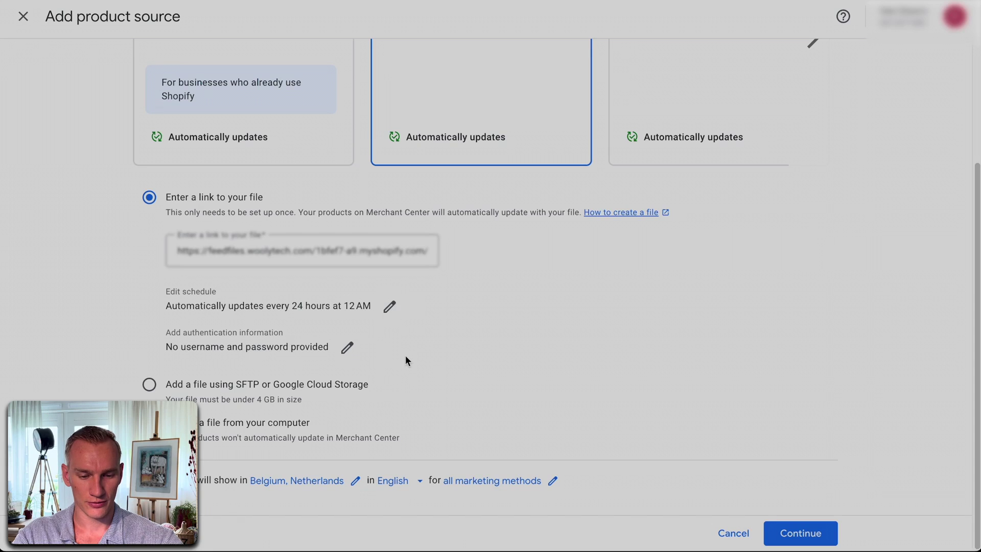
# Remove Belgium from the product source's countries and save the selection with only the Netherlands
pyautogui.click(357, 482)
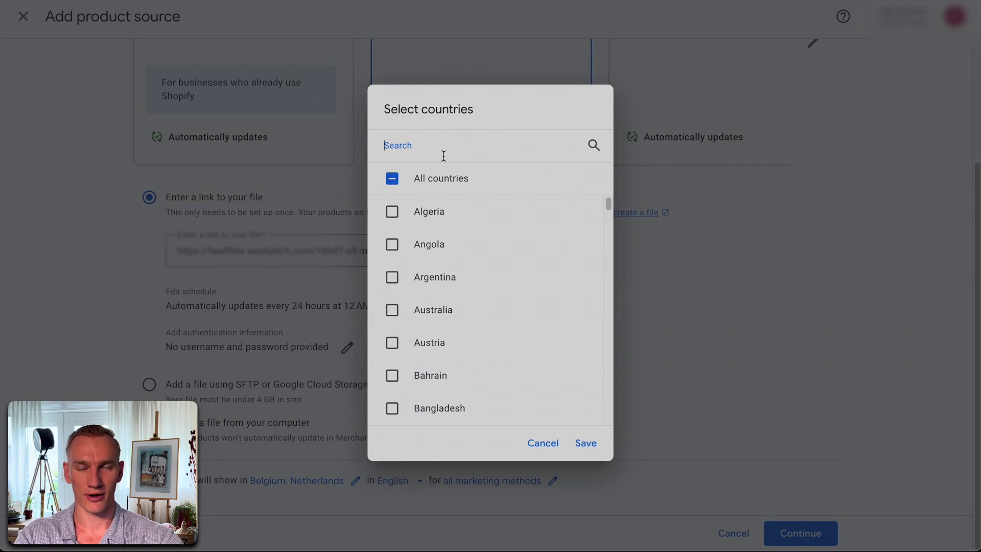
pyautogui.write('belg')
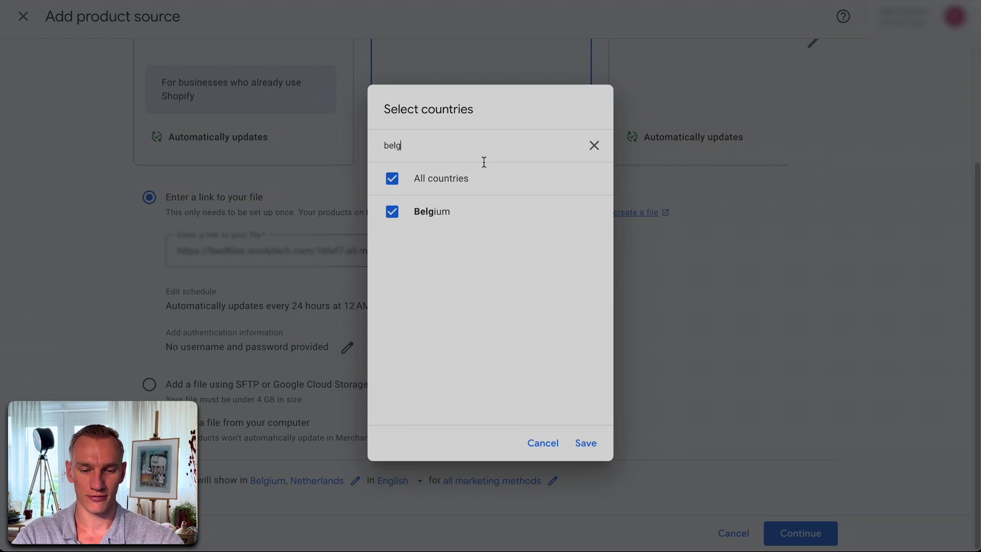
pyautogui.click(462, 210)
pyautogui.click(586, 443)
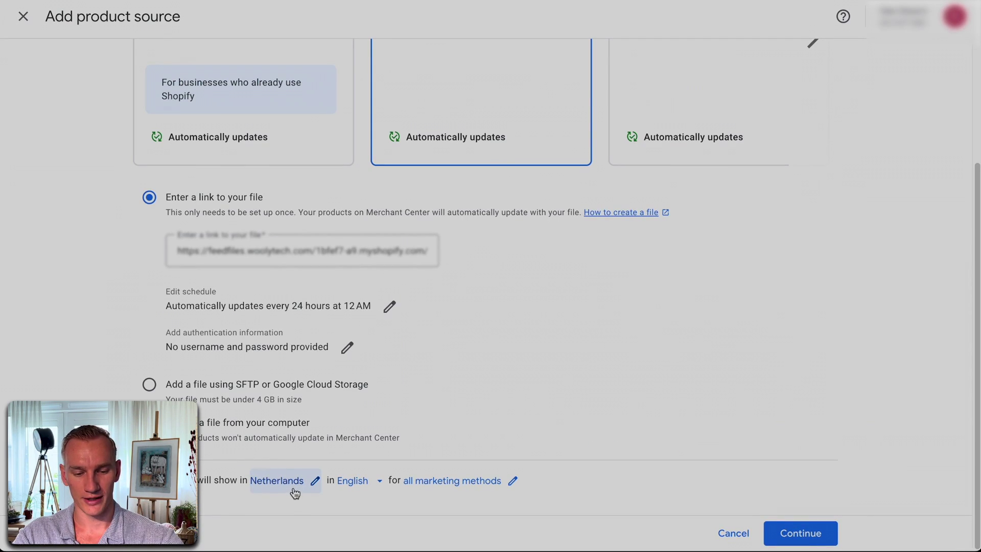
# Set the product source's language to Dutch and continue to create it
pyautogui.click(359, 484)
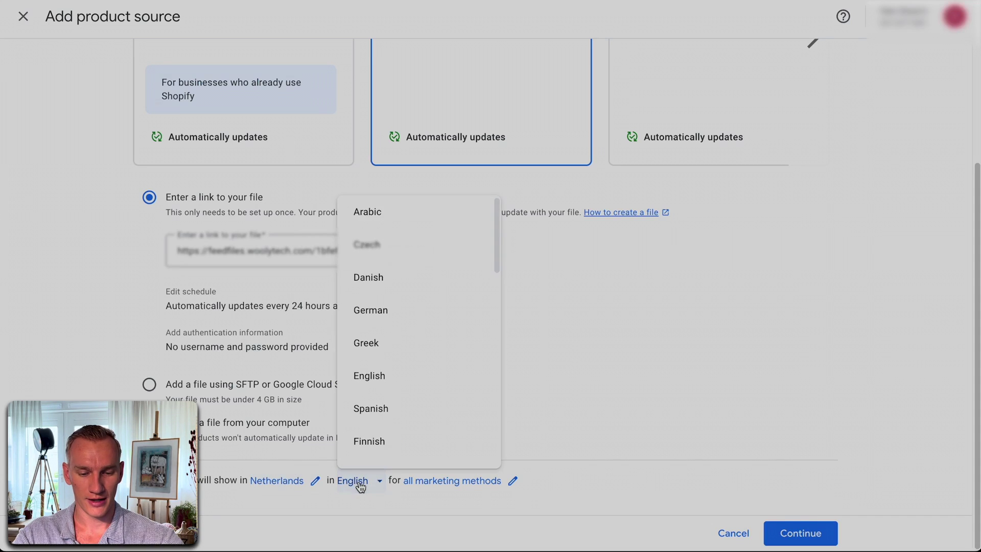
pyautogui.scroll(-6, 400, 335)
pyautogui.click(401, 342)
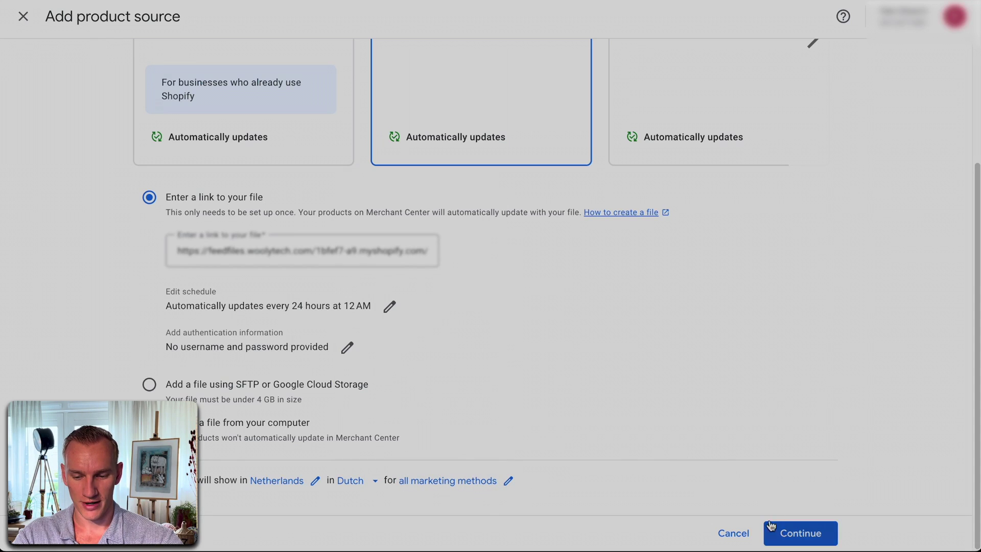
pyautogui.click(790, 533)
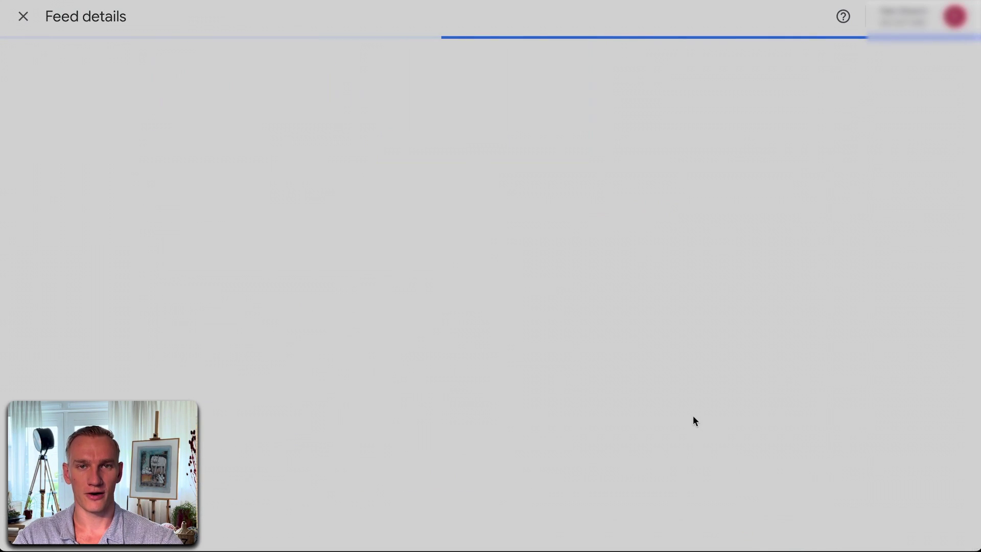
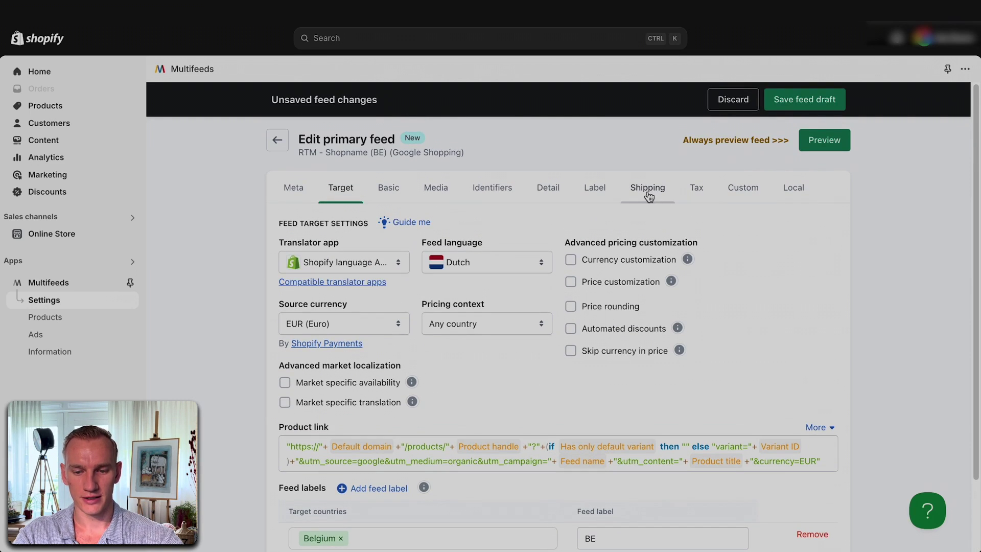
# Remove the Netherlands custom shipping entry from the RTM - Shopname (BE) feed's shipping settings, keeping the Belgium entry
pyautogui.click(647, 189)
pyautogui.scroll(-8, 628, 261)
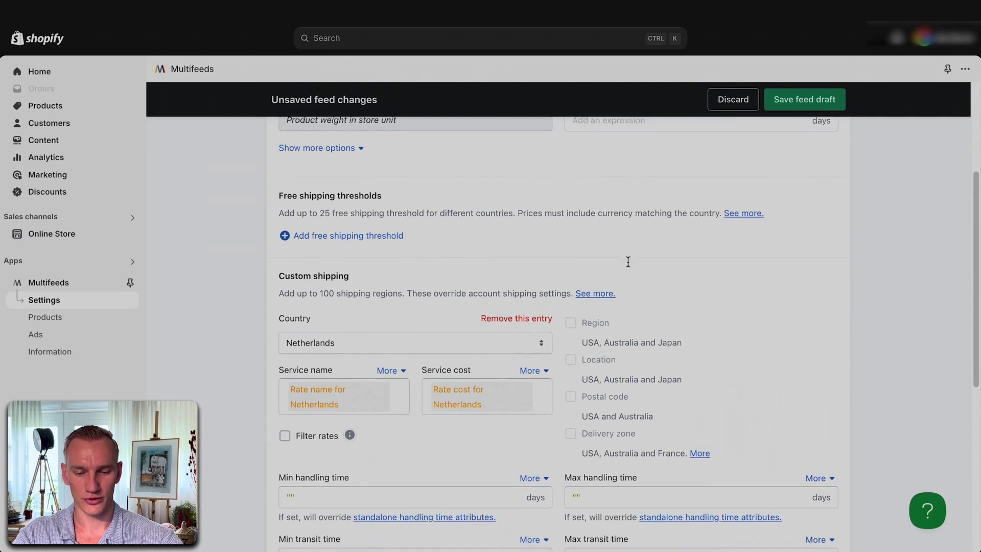
pyautogui.scroll(-2, 628, 262)
pyautogui.scroll(5, 629, 261)
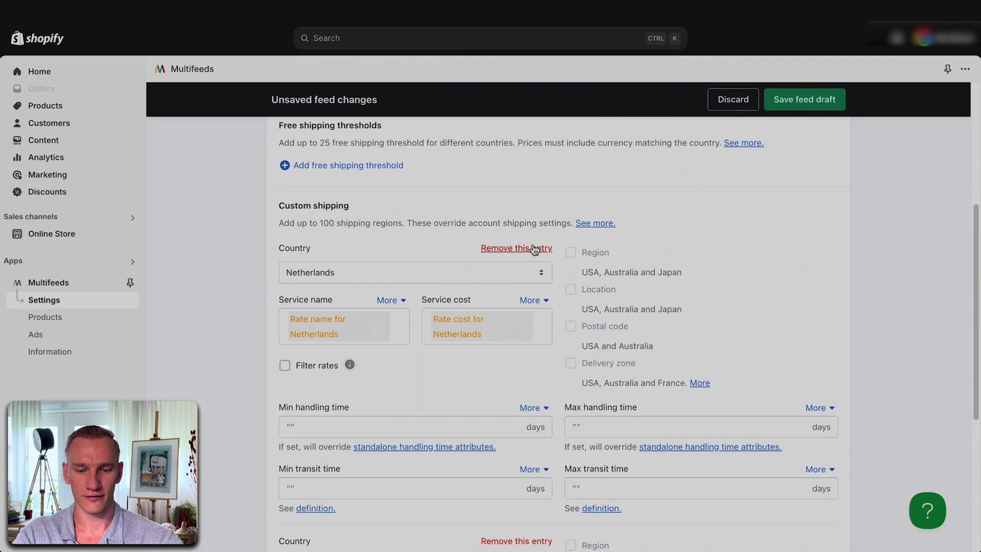
pyautogui.click(530, 250)
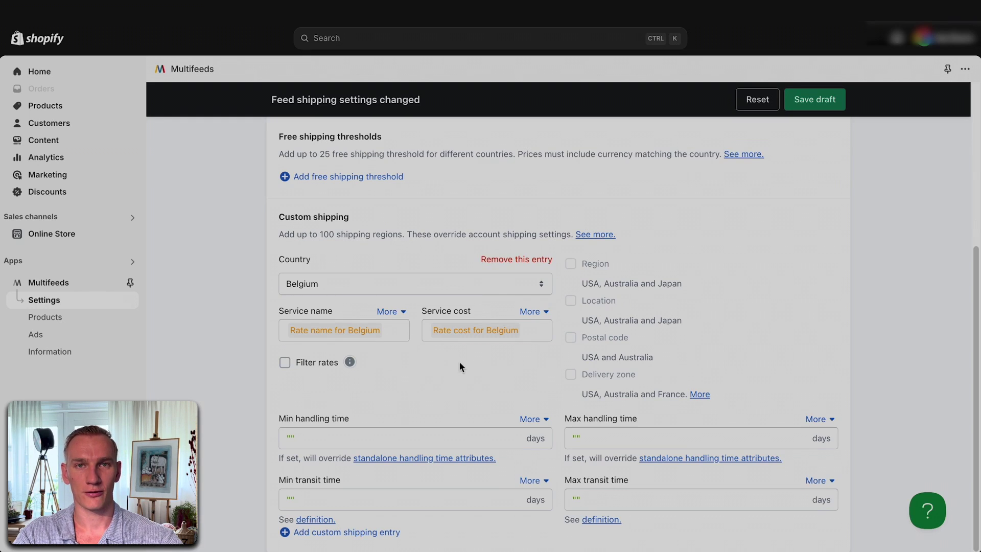
# Save the Belgian feed's drafts, the product group draft and the overall feed settings
pyautogui.click(814, 104)
pyautogui.click(814, 102)
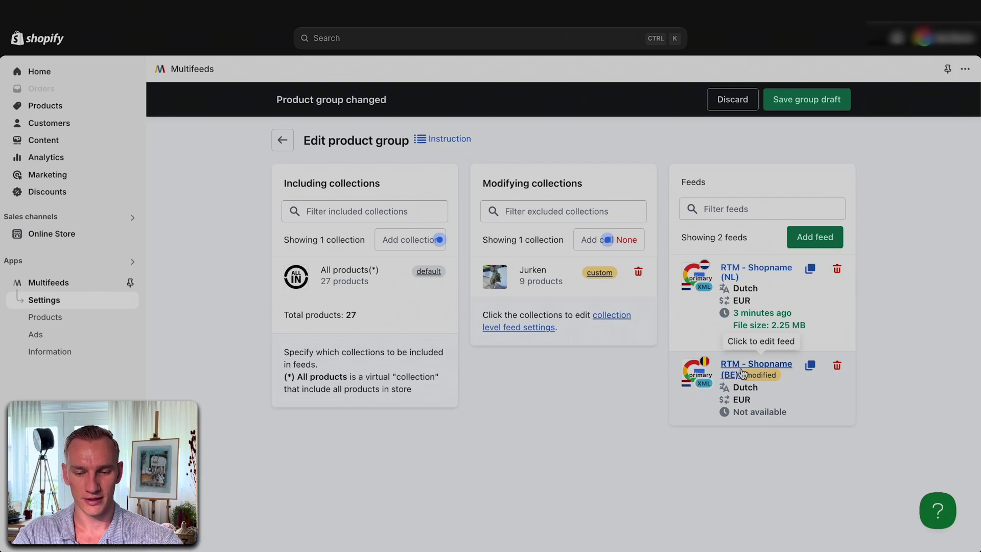
pyautogui.click(284, 142)
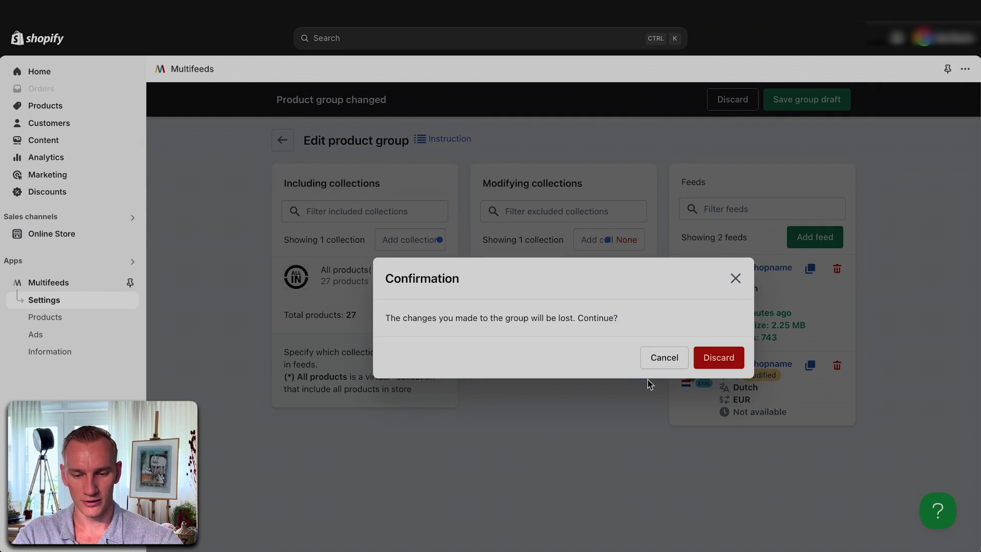
pyautogui.click(667, 355)
pyautogui.click(847, 98)
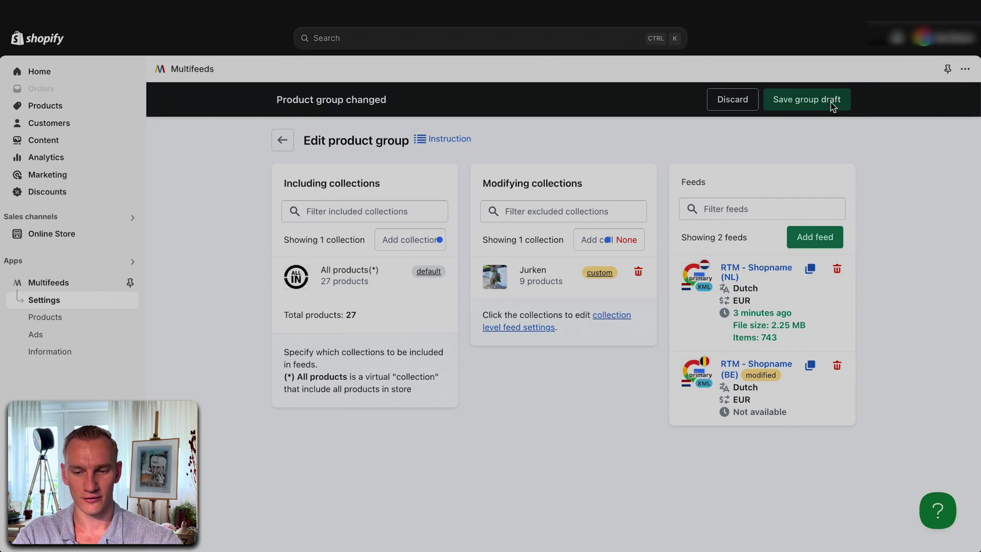
pyautogui.scroll(-1, 562, 266)
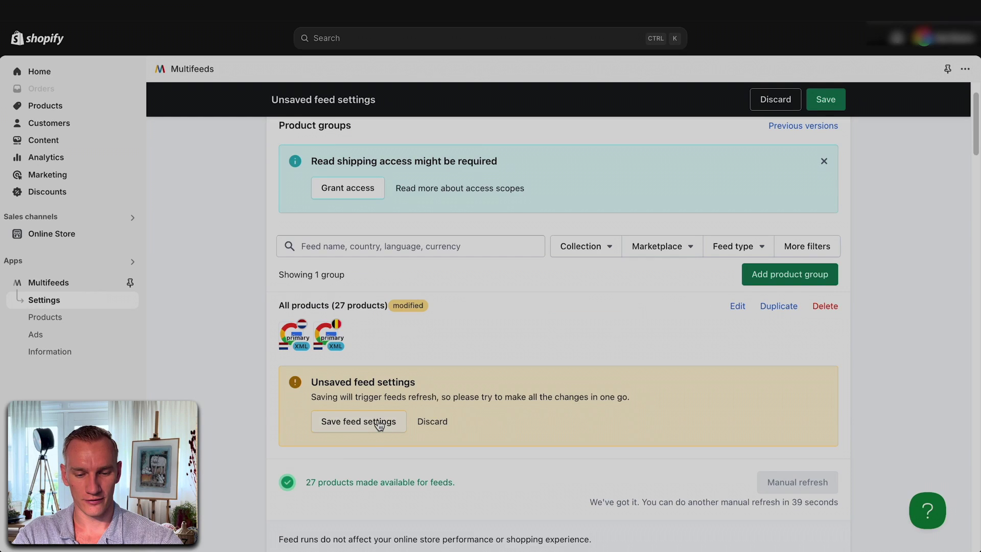
pyautogui.click(378, 422)
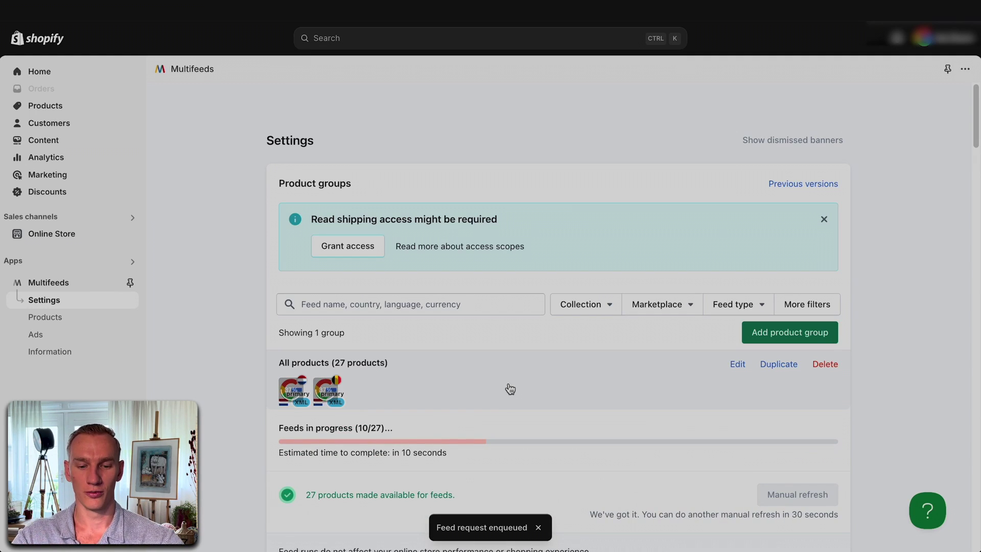
# Open the RTM - Shopname (BE) feed in the All products group and copy its feed URL
pyautogui.scroll(-1, 508, 389)
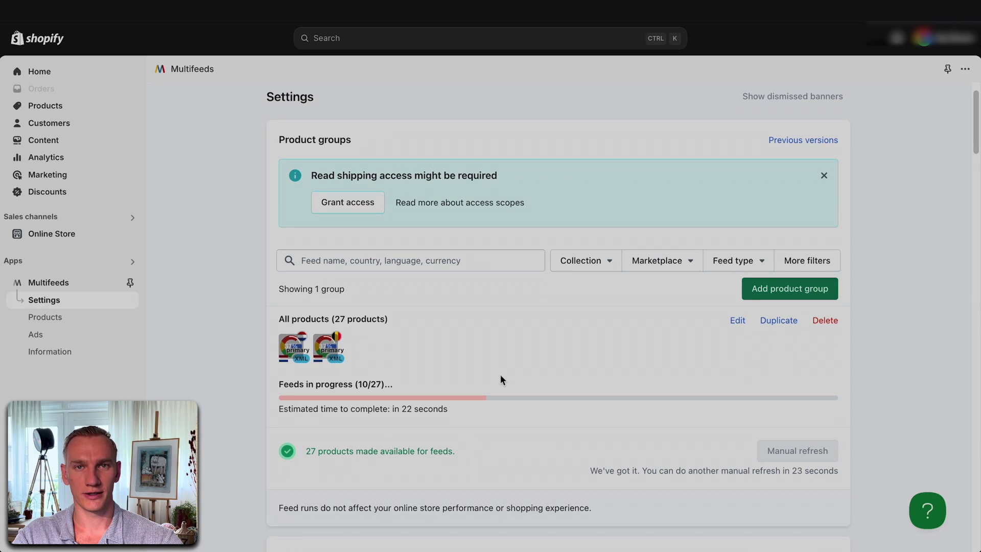
pyautogui.click(481, 355)
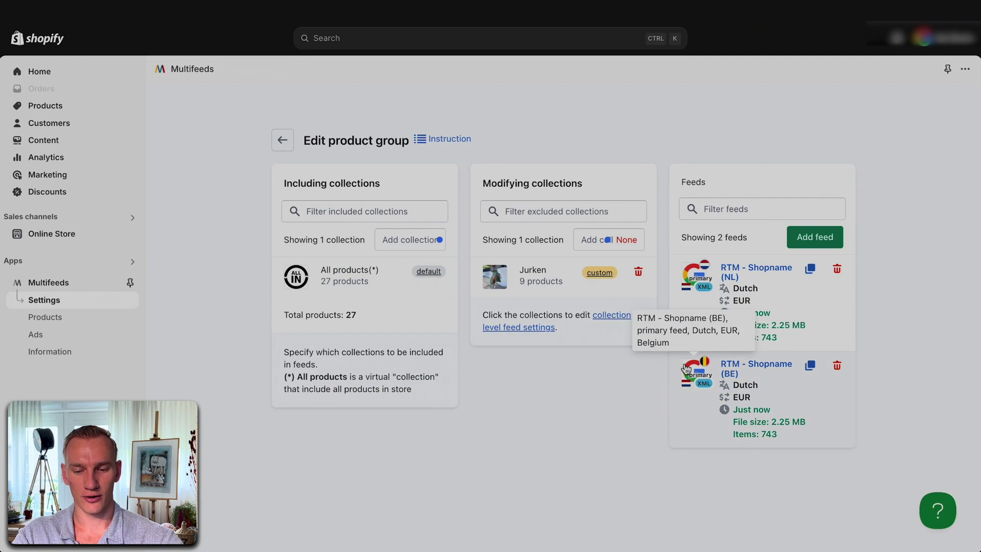
pyautogui.click(737, 370)
pyautogui.click(828, 192)
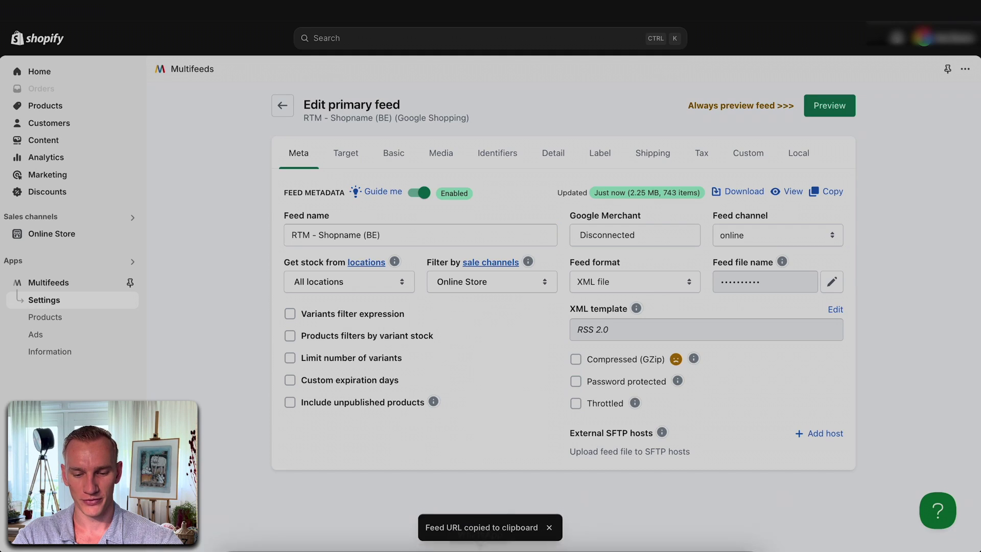
# Switch to Google Merchant Center and review the latest update details of PRODUCTS SOURCE 1
pyautogui.click(669, 517)
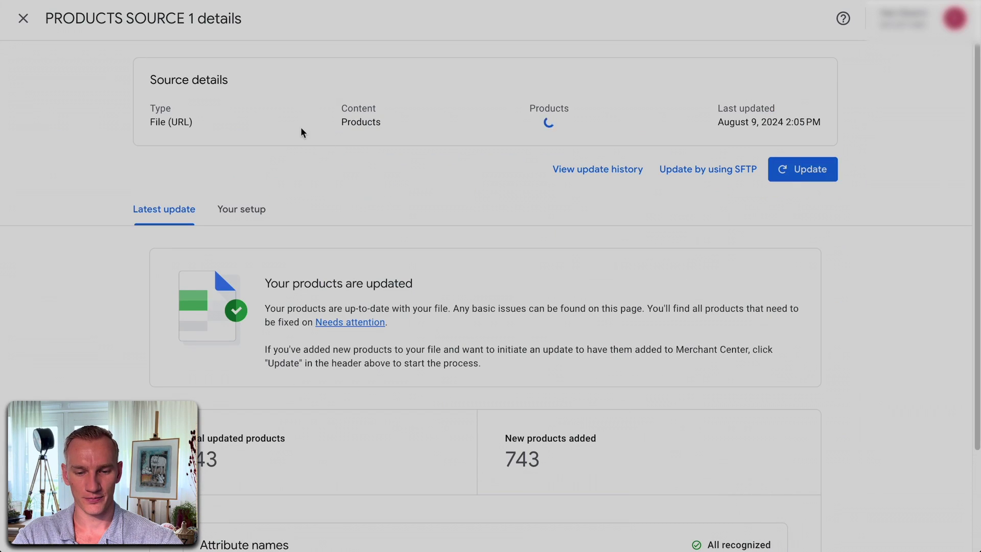
pyautogui.scroll(-3, 348, 197)
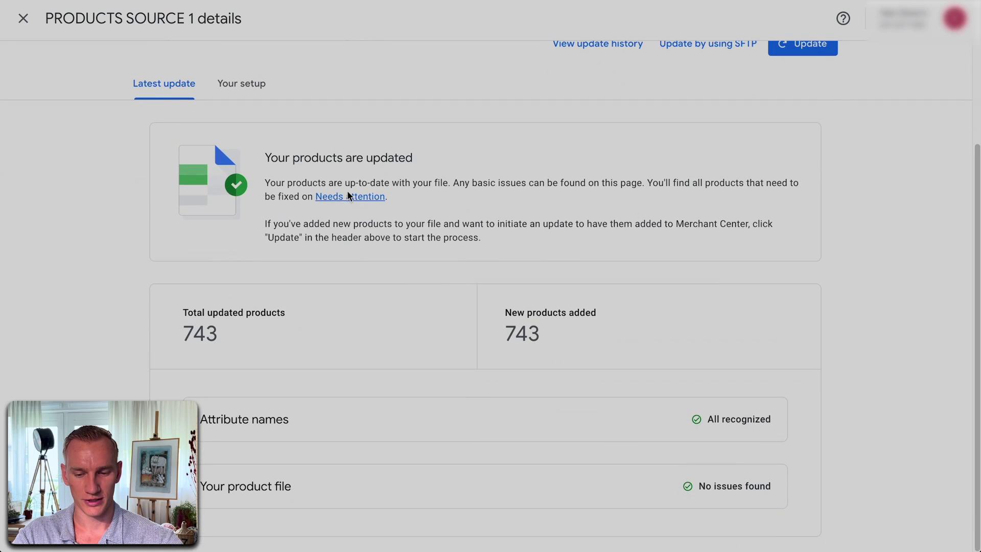
pyautogui.scroll(1, 347, 194)
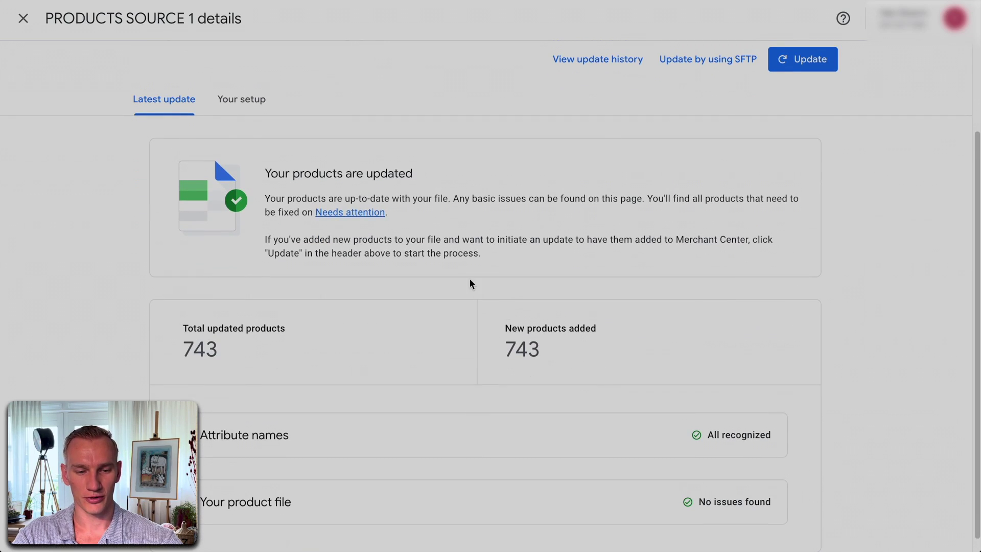
# Start adding another product source from a file and enter the copied Belgian feed URL as the file link
pyautogui.click(23, 18)
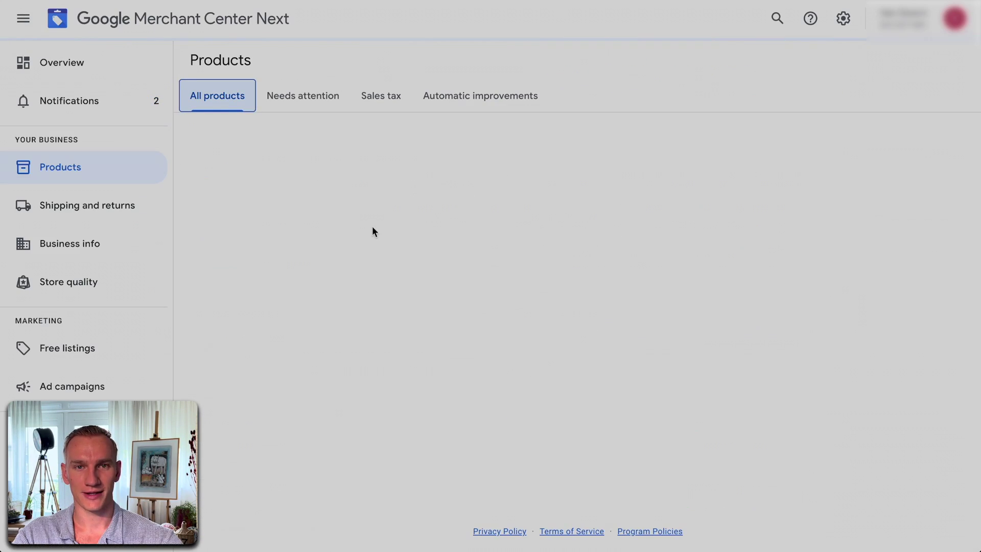
pyautogui.click(274, 265)
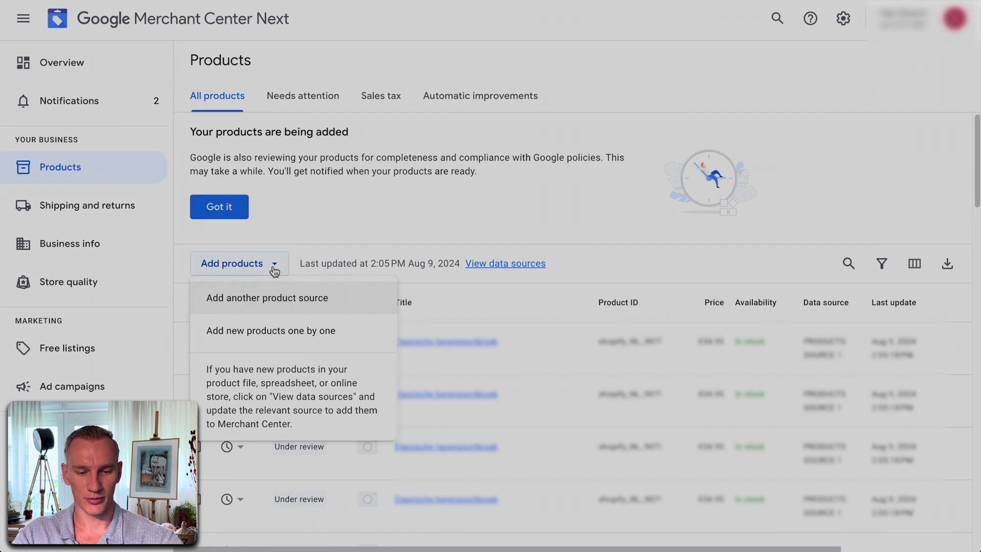
pyautogui.click(280, 302)
pyautogui.click(485, 190)
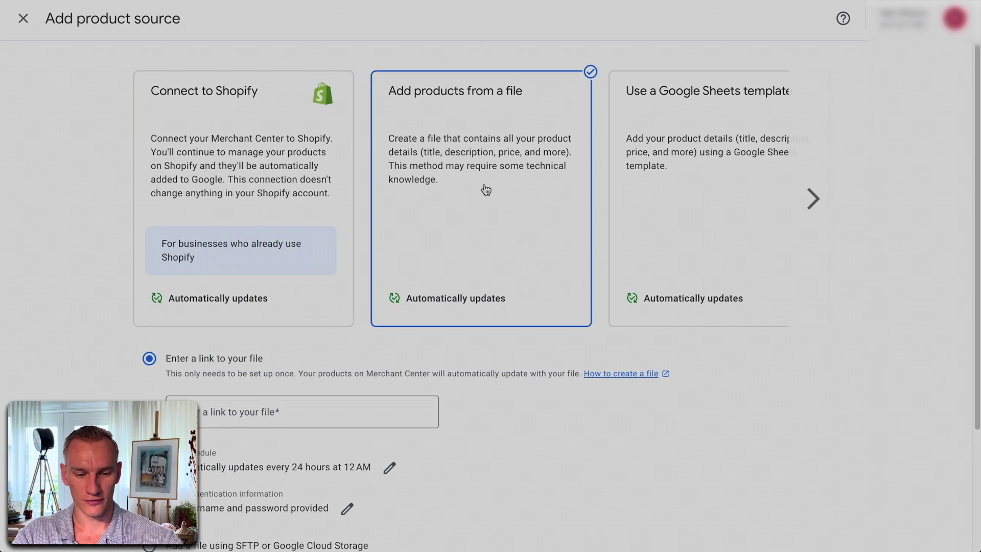
pyautogui.scroll(-2, 484, 189)
pyautogui.click(327, 282)
pyautogui.hotkey('ctrl', 'v')
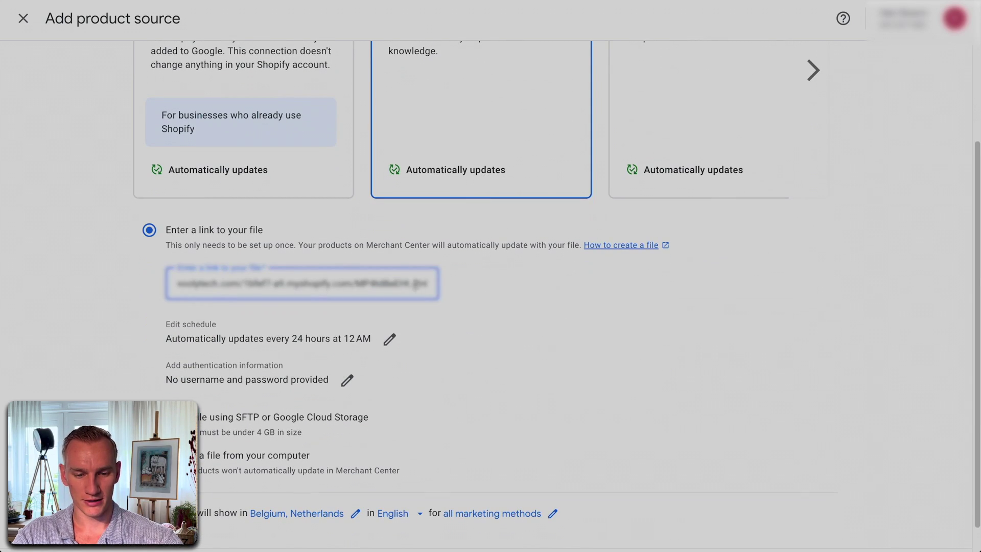
# Remove the Netherlands from the new product source's countries so that only Belgium stays selected
pyautogui.scroll(-1, 488, 326)
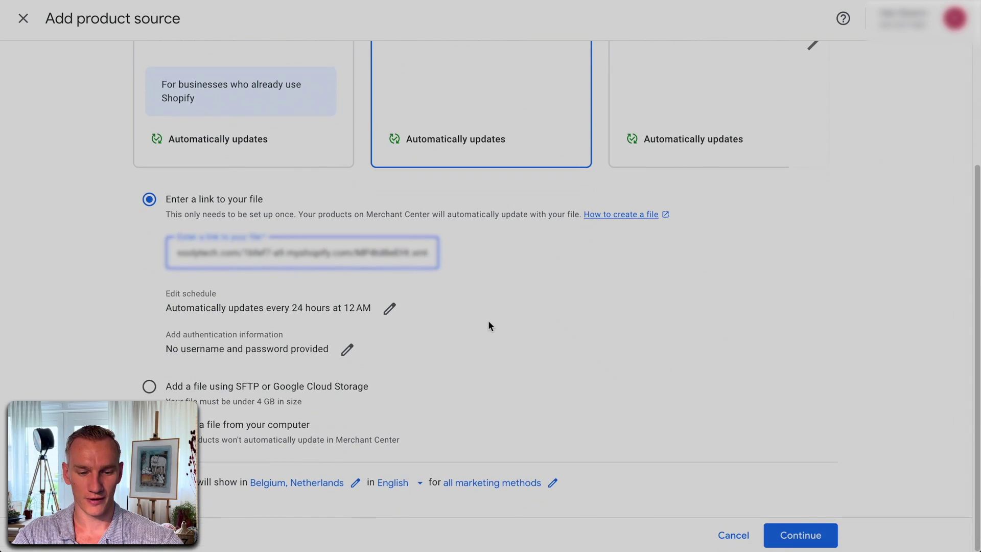
pyautogui.click(354, 483)
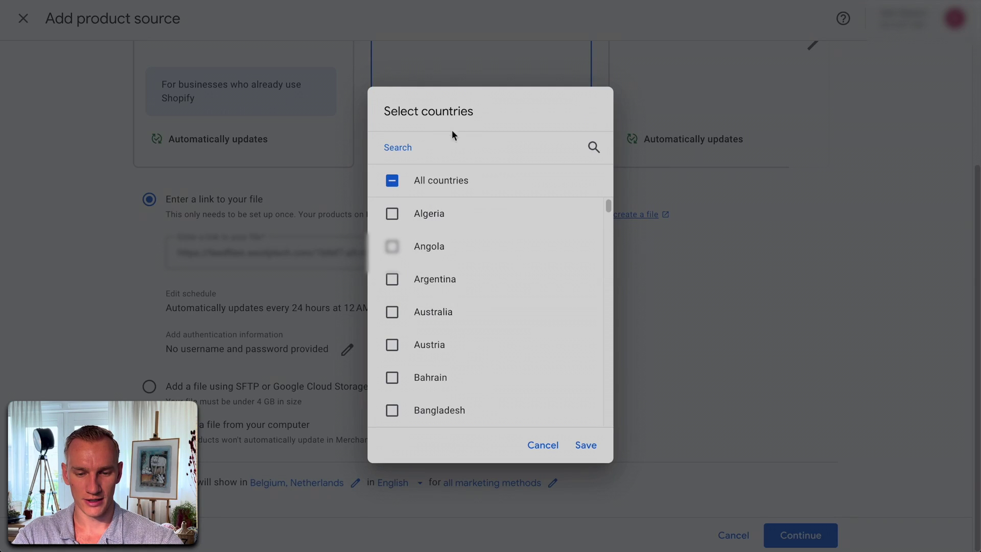
pyautogui.write('neth')
pyautogui.click(459, 212)
pyautogui.click(586, 445)
# Set the new product source's language to Dutch and continue to create the source
pyautogui.click(338, 483)
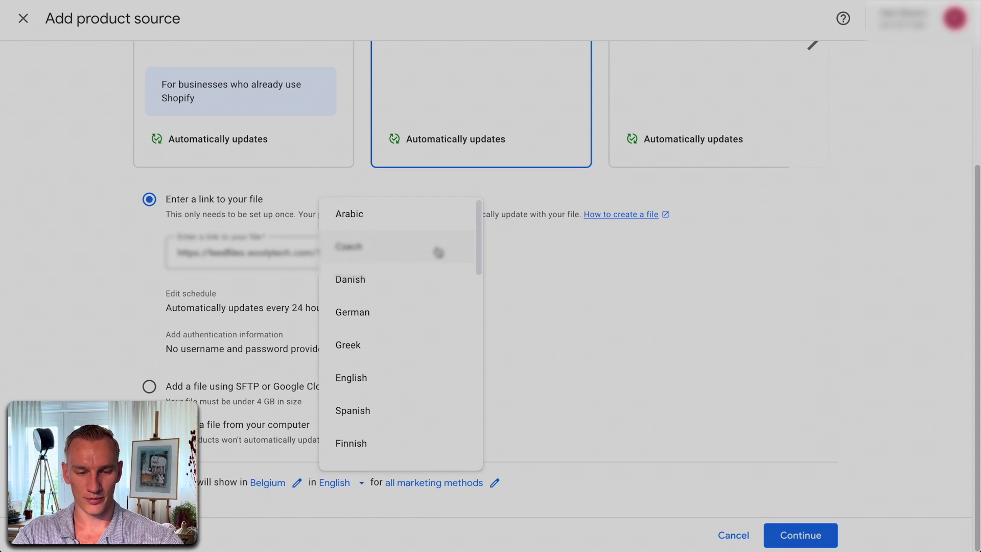
pyautogui.scroll(-5, 438, 252)
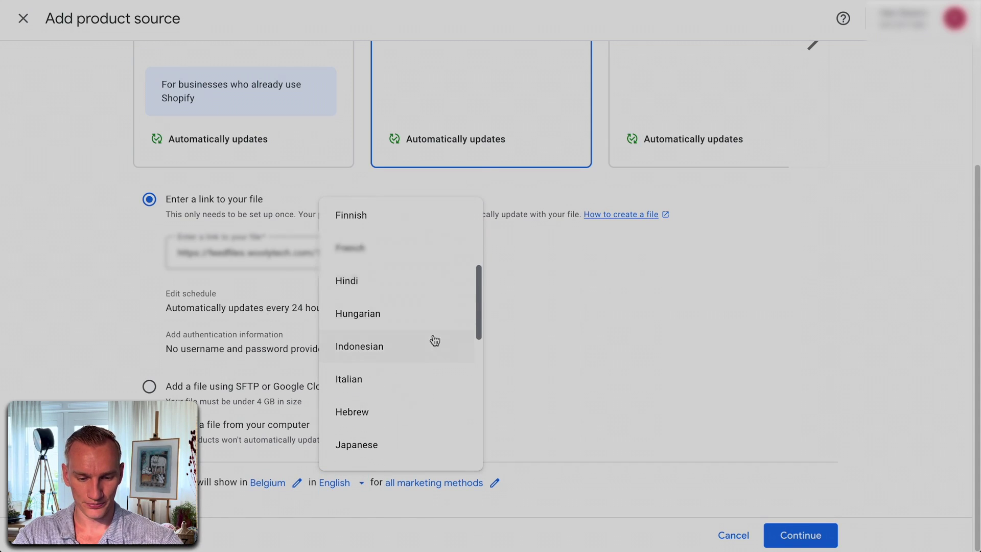
pyautogui.scroll(2, 435, 341)
pyautogui.click(435, 341)
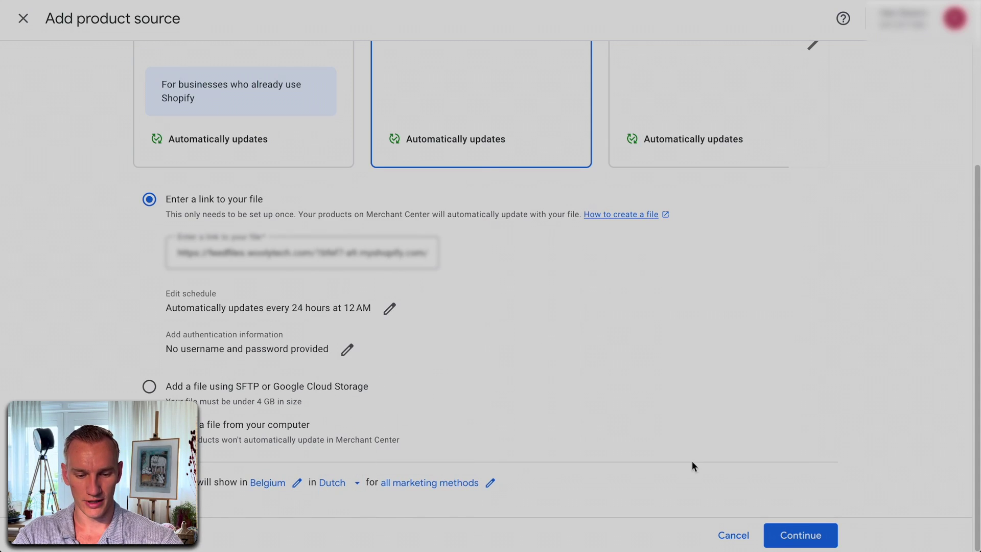
pyautogui.click(816, 544)
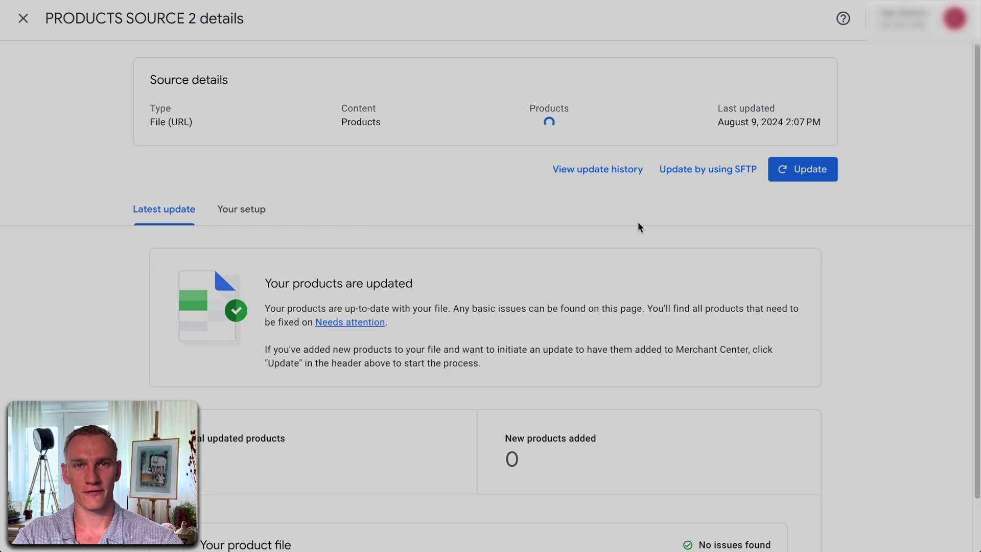
# Close the PRODUCTS SOURCE 2 details and review the status of the items in the full product list
pyautogui.click(23, 19)
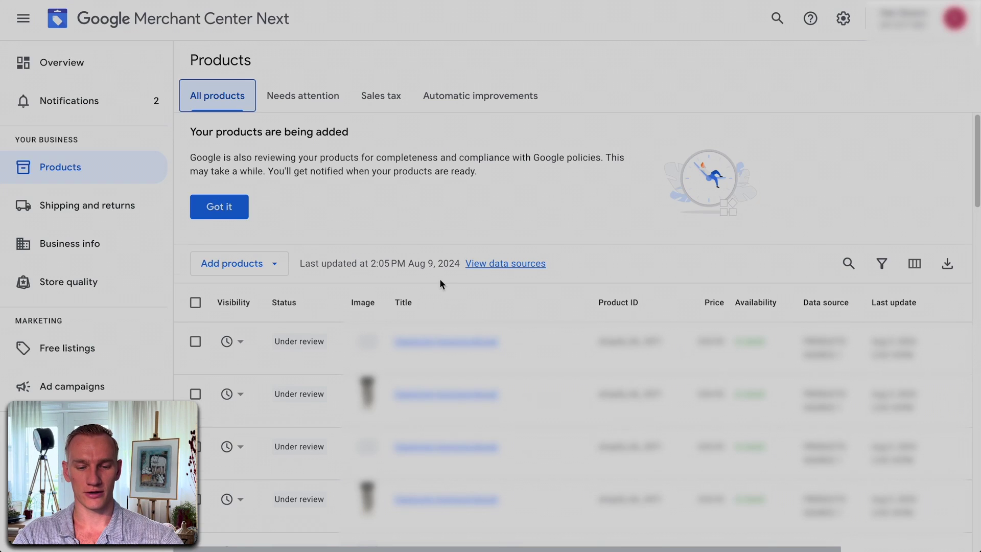
pyautogui.scroll(-3, 440, 280)
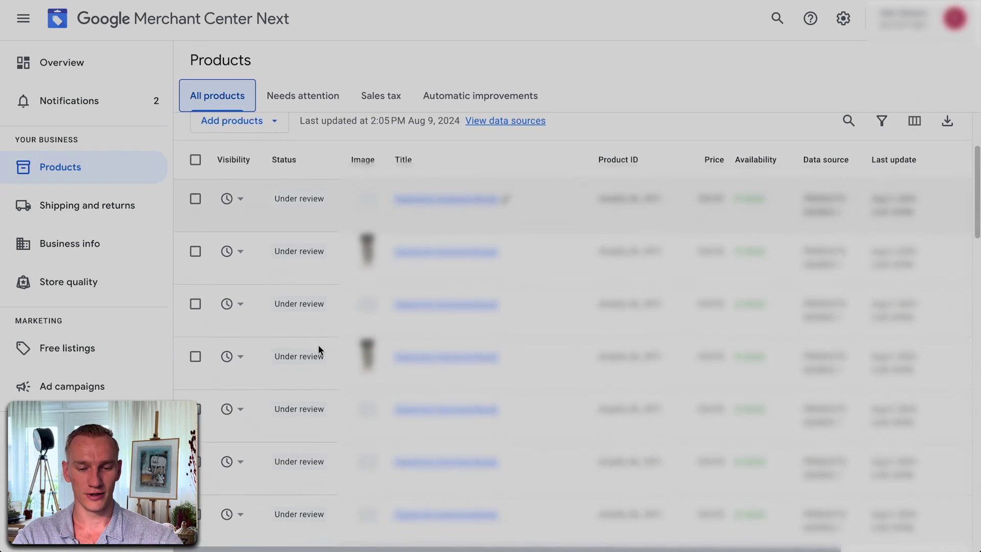
pyautogui.scroll(1, 319, 350)
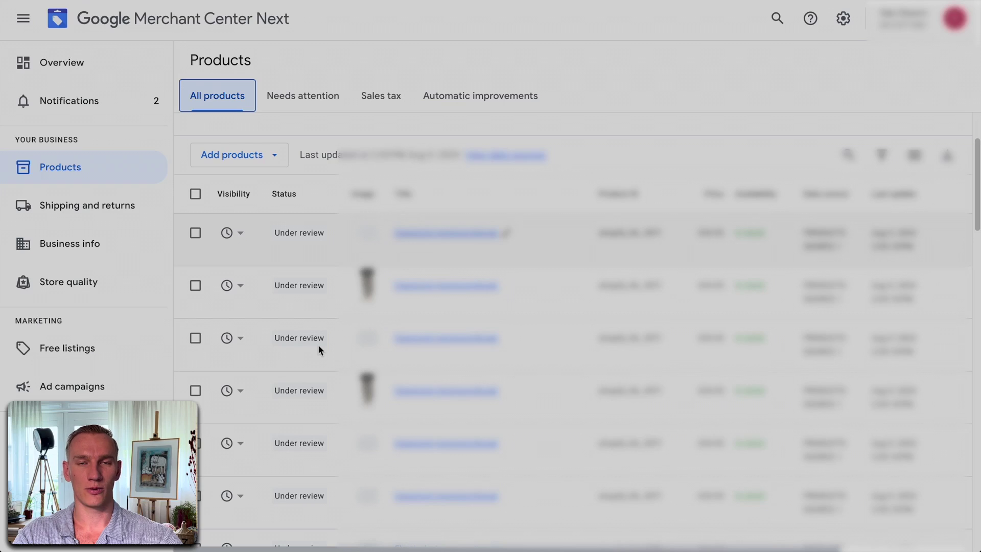